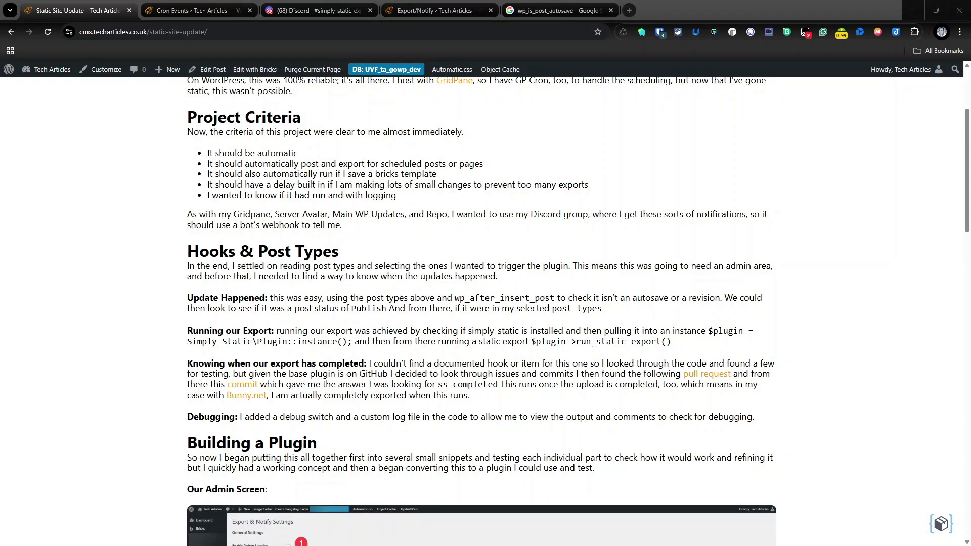
Switch to the WordPress admin dashboard and open Simply Static's Export/Notify settings.
left_click(436, 10)
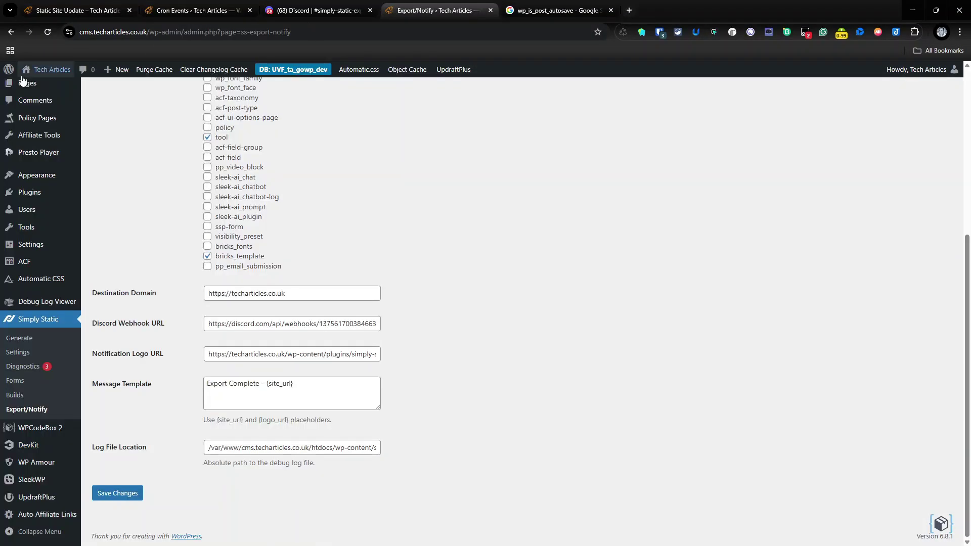
scroll(22, 89, "up", 4)
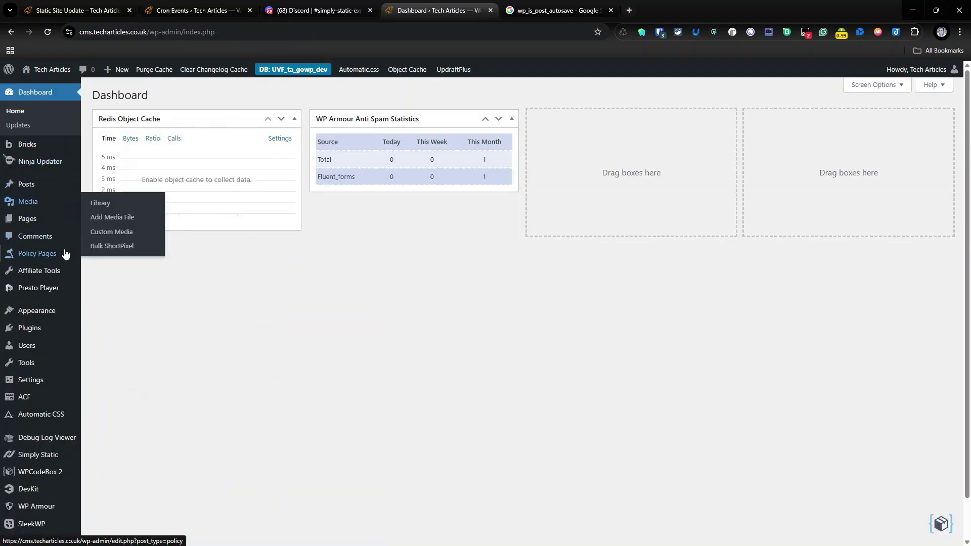
mouse_move(65, 252)
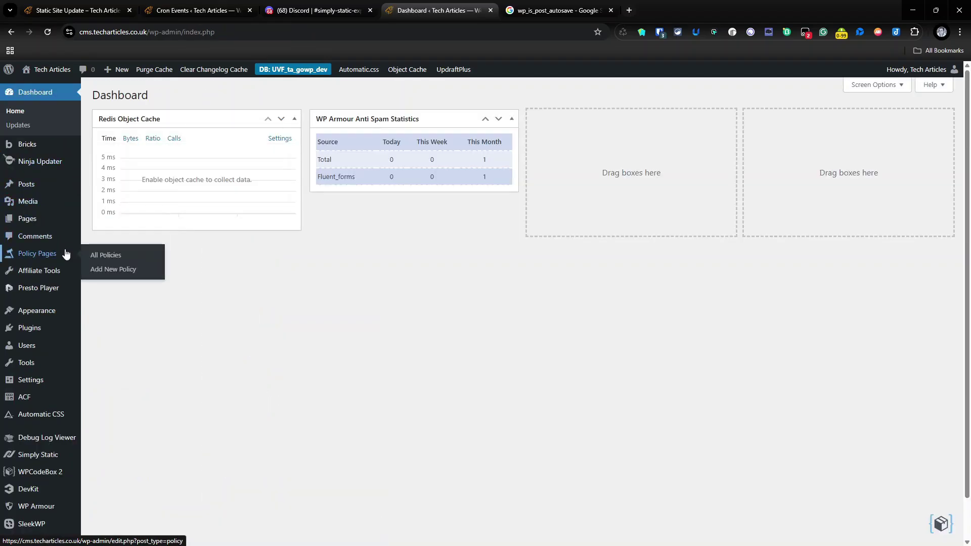
mouse_move(45, 460)
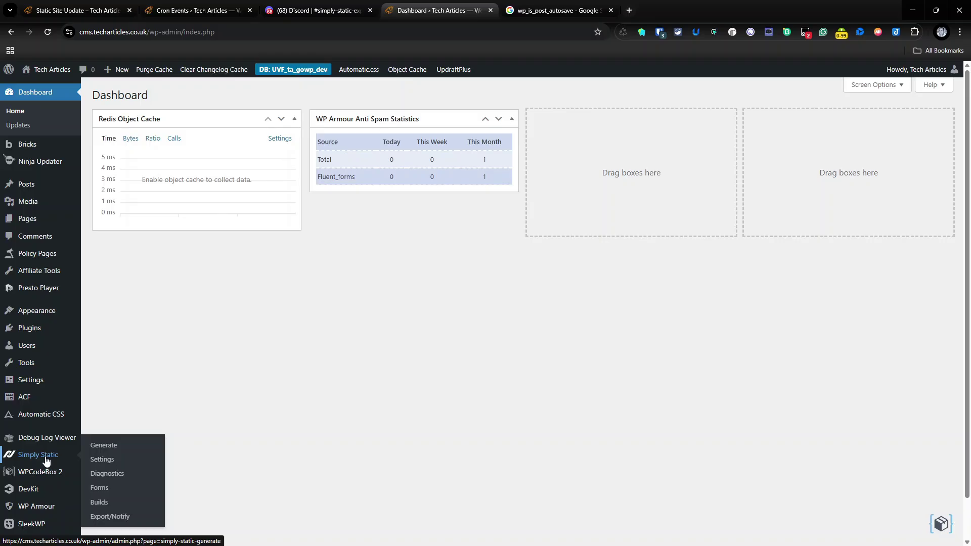
left_click(131, 522)
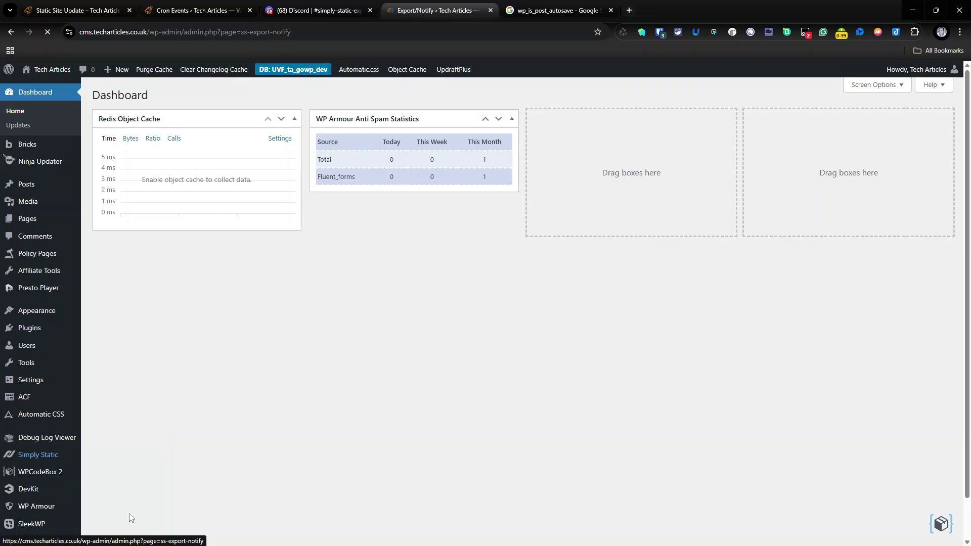
Enable debug logging in the Export & Notify settings and save the changes.
left_click(206, 145)
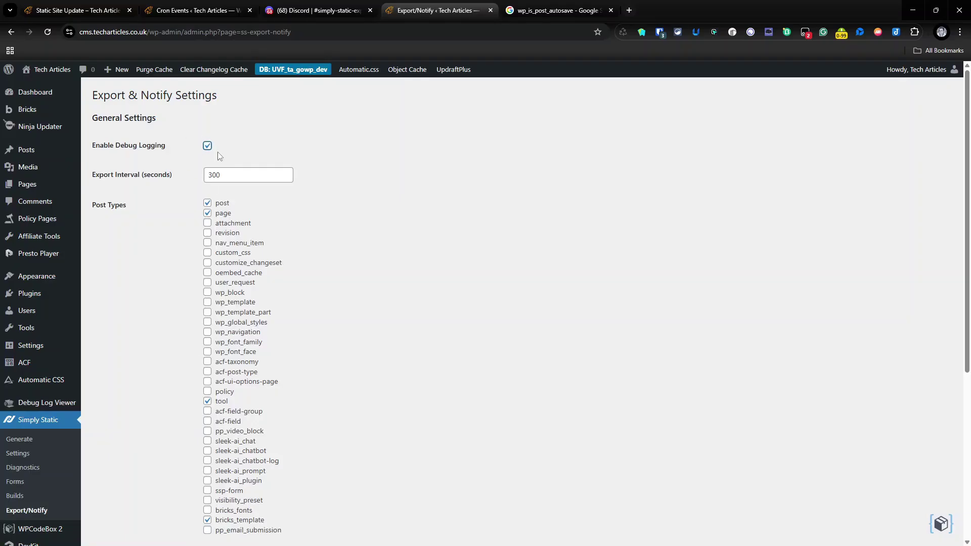
scroll(171, 360, "down", 5)
left_click(115, 504)
Set the export interval to 120 seconds, keep the page post type selected, and save the settings.
left_click(188, 178)
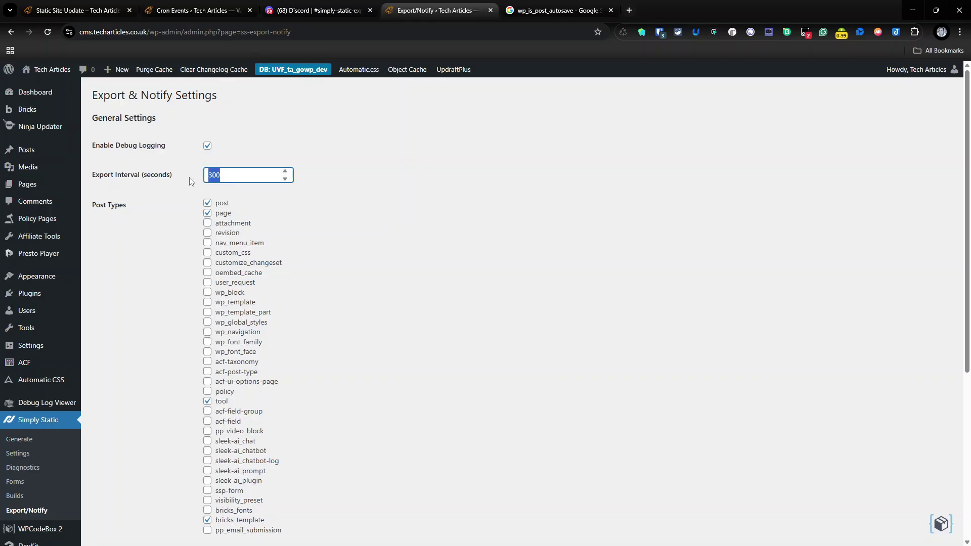
type("120")
scroll(207, 313, "down", 3)
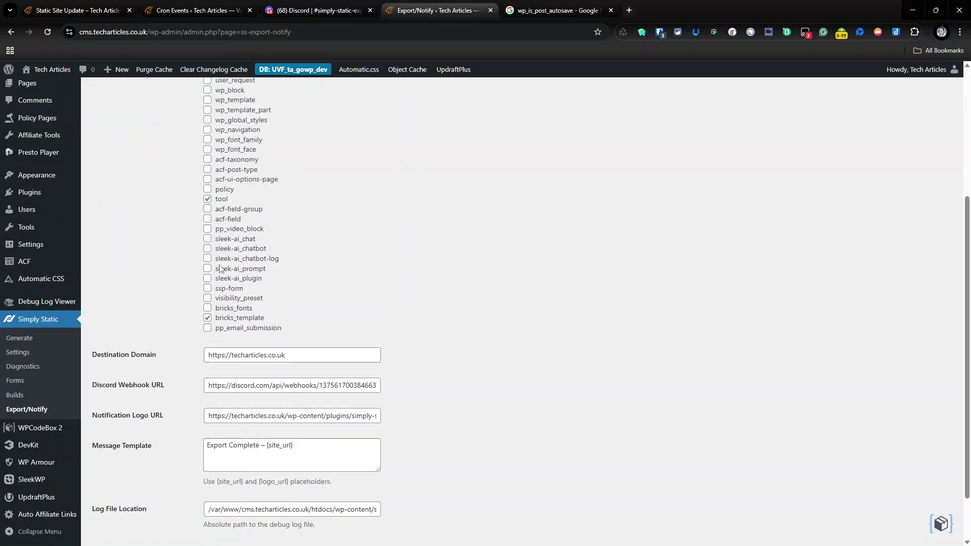
scroll(207, 313, "up", 3)
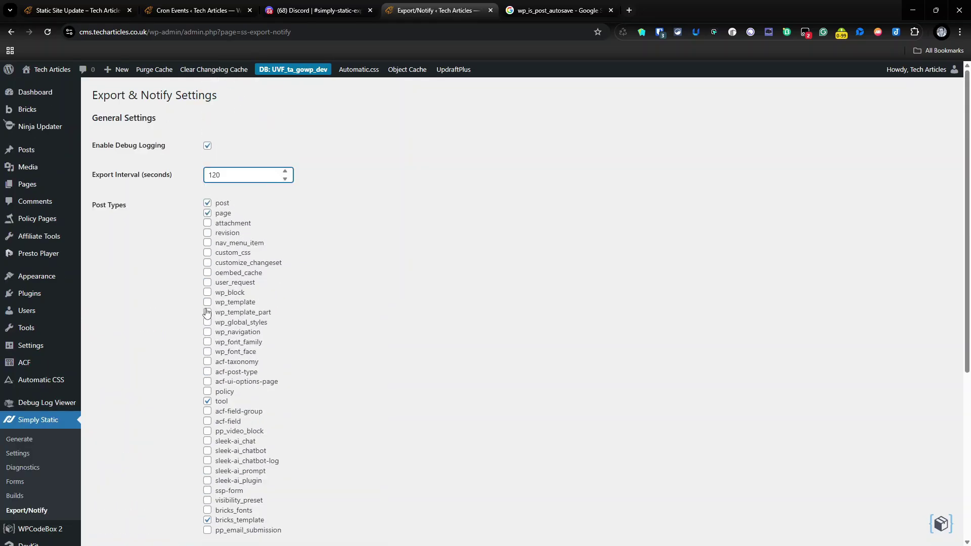
left_click(207, 213)
left_click(207, 213)
scroll(208, 341, "down", 2)
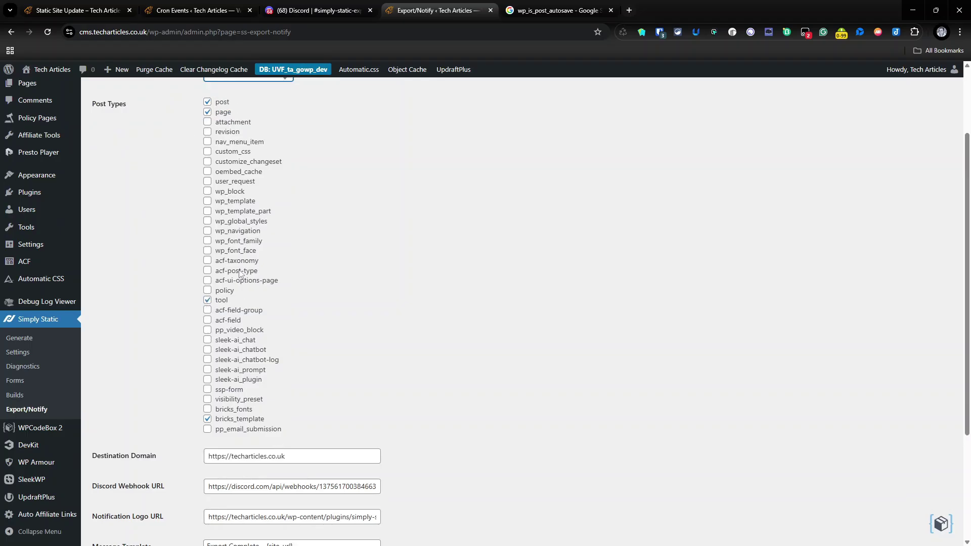
scroll(243, 284, "down", 3)
left_click(110, 500)
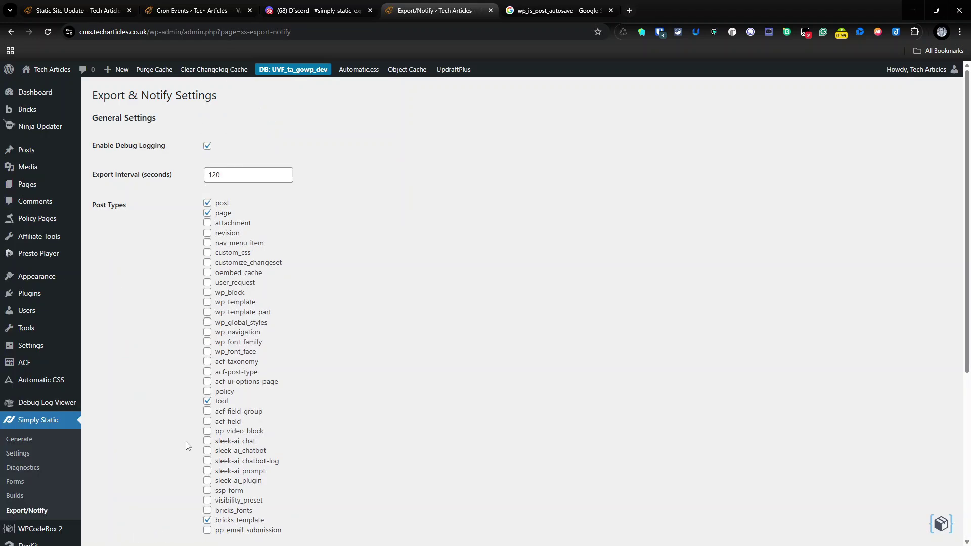
Review the destination, webhook and message settings, and check the simply-static-exports channel in Discord.
scroll(217, 440, "down", 4)
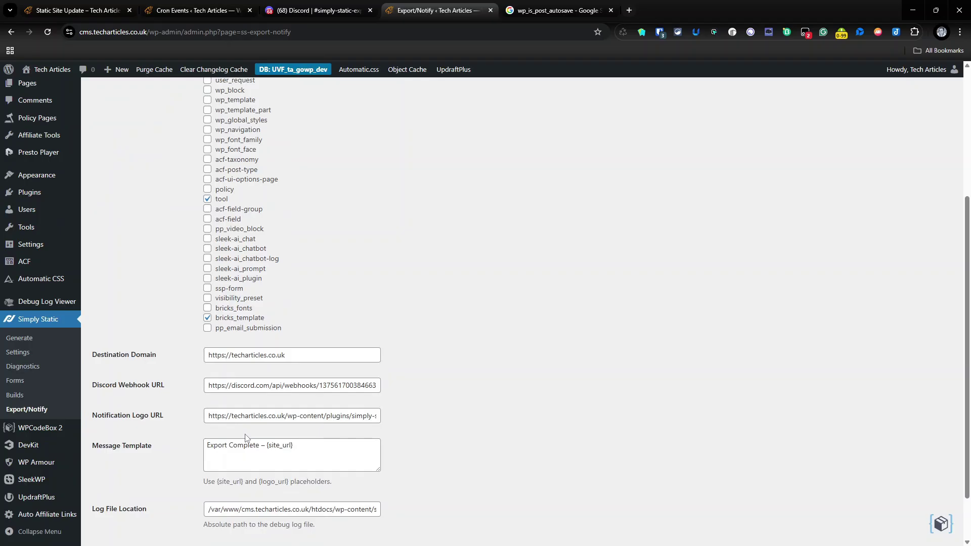
left_click(318, 10)
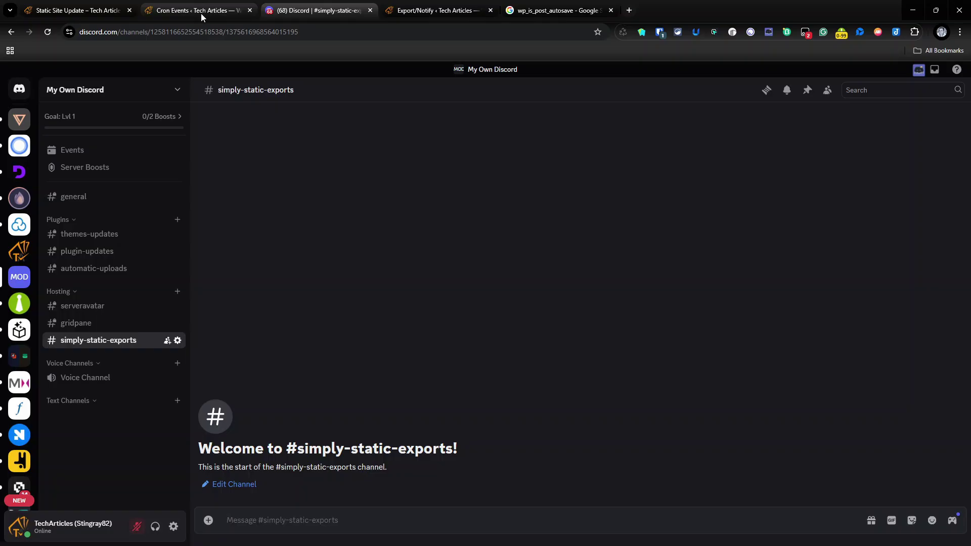
left_click(425, 10)
scroll(113, 196, "up", 3)
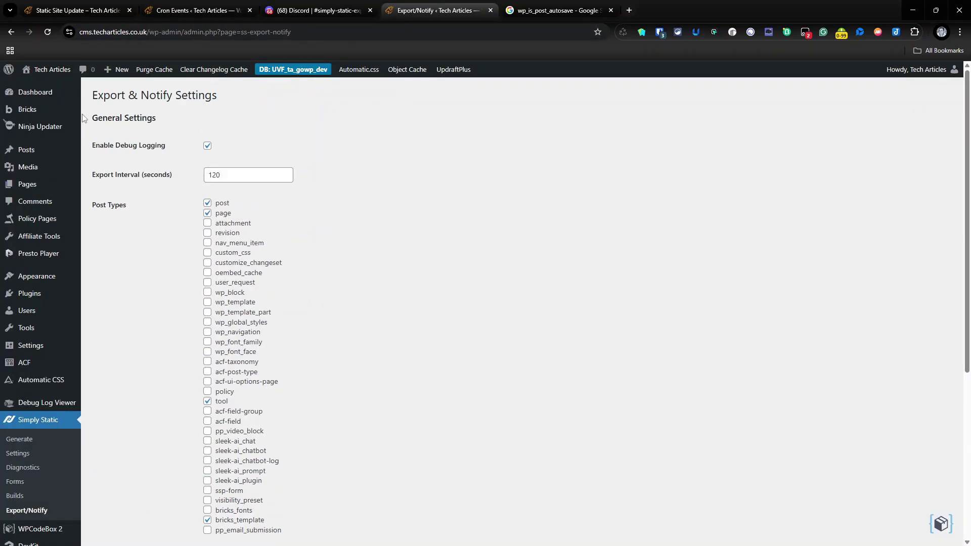
Open the Policy Pages template from the Bricks templates list in the Bricks editor.
mouse_move(53, 119)
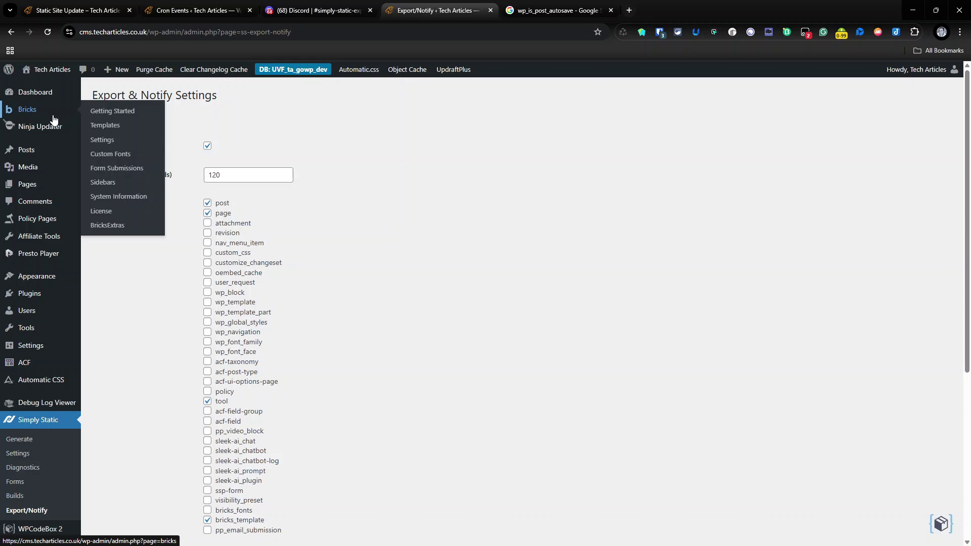
left_click(120, 130)
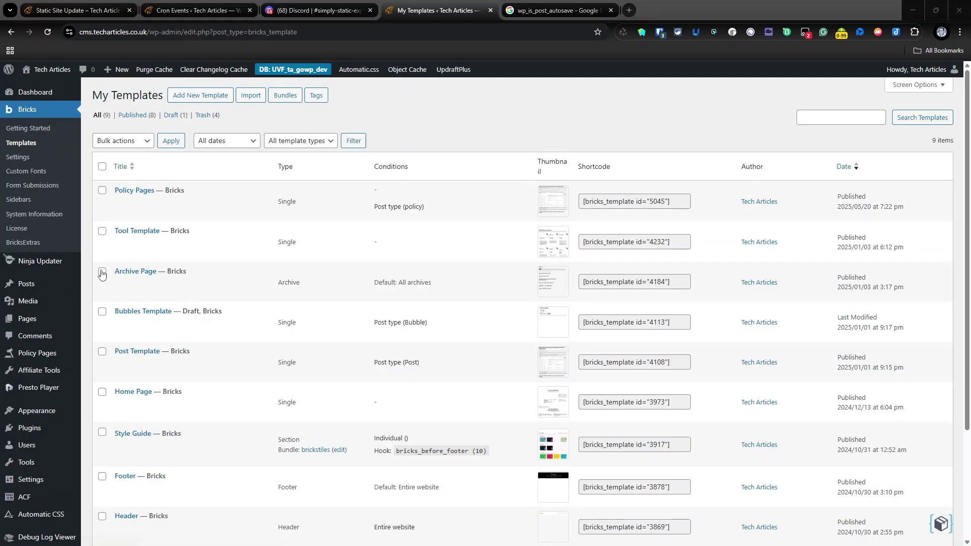
left_click(191, 214)
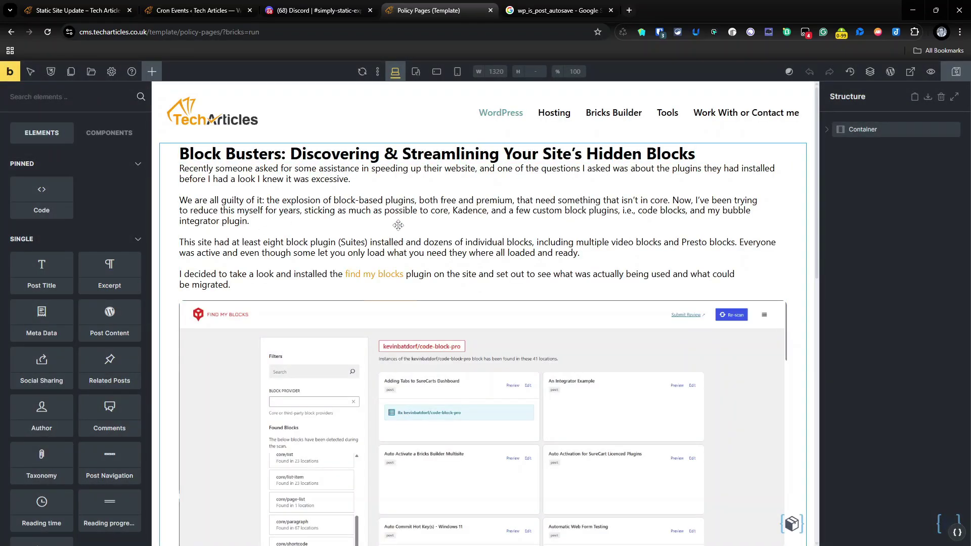
Set the HTML tag of the template's Post Title element to h1.
left_click(464, 155)
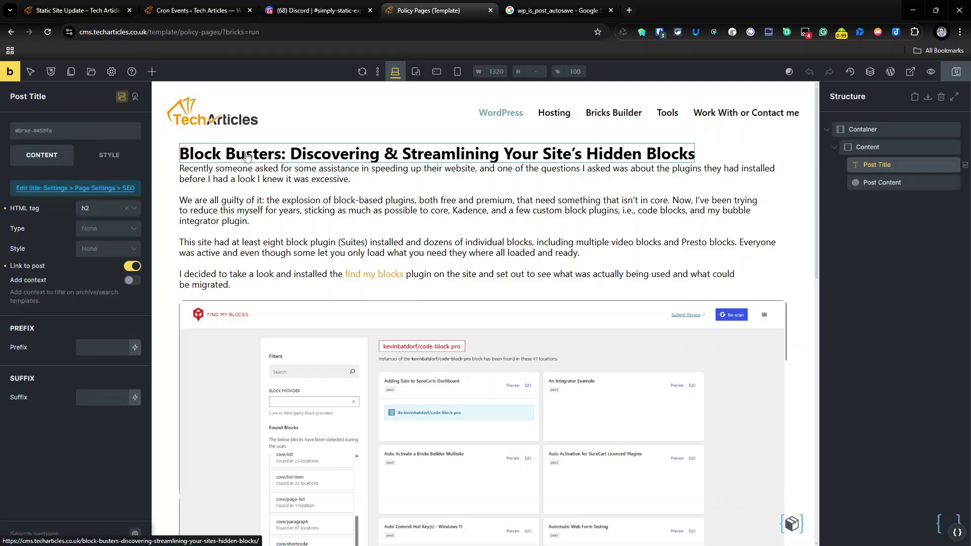
left_click(122, 209)
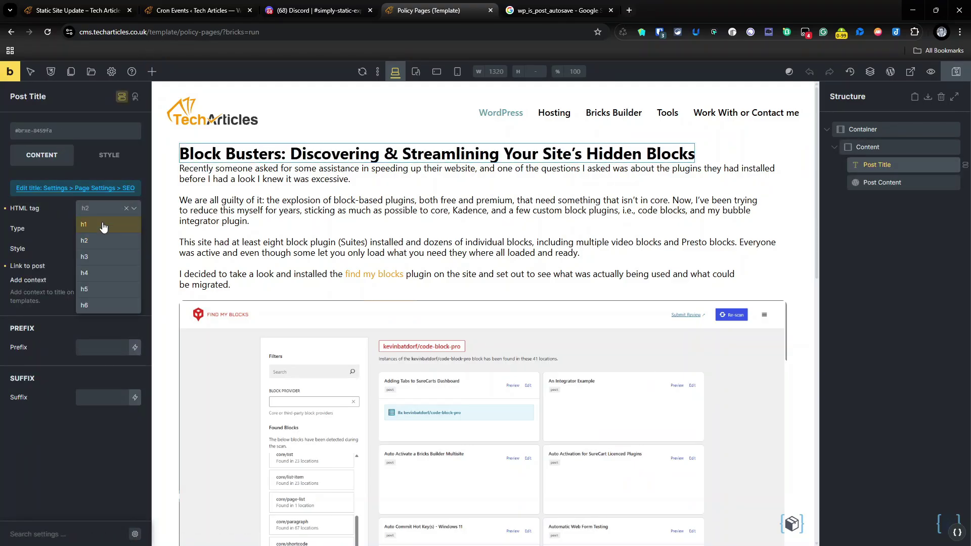
left_click(104, 225)
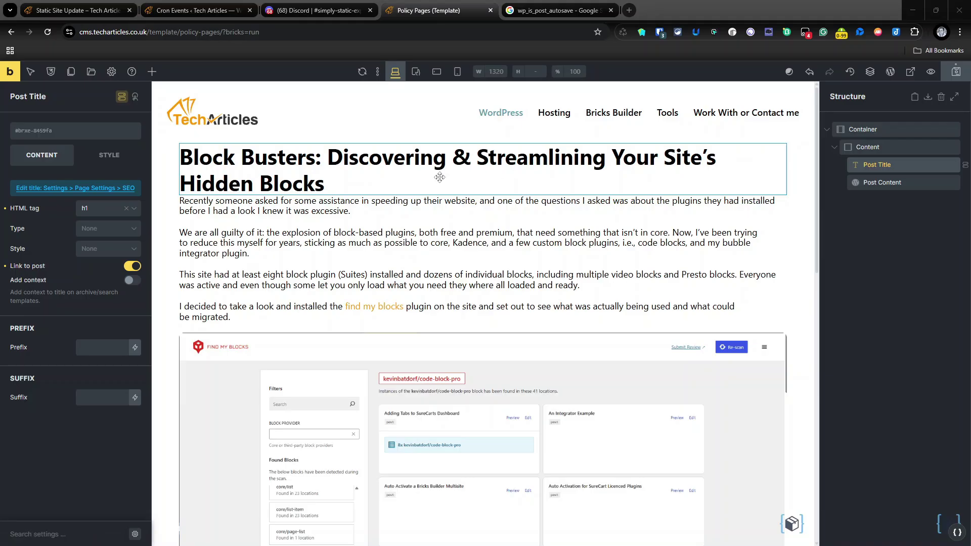
Set the Post Title's HTML tag to h2 and save the template to trigger the scheduled export.
left_click(127, 213)
left_click(90, 238)
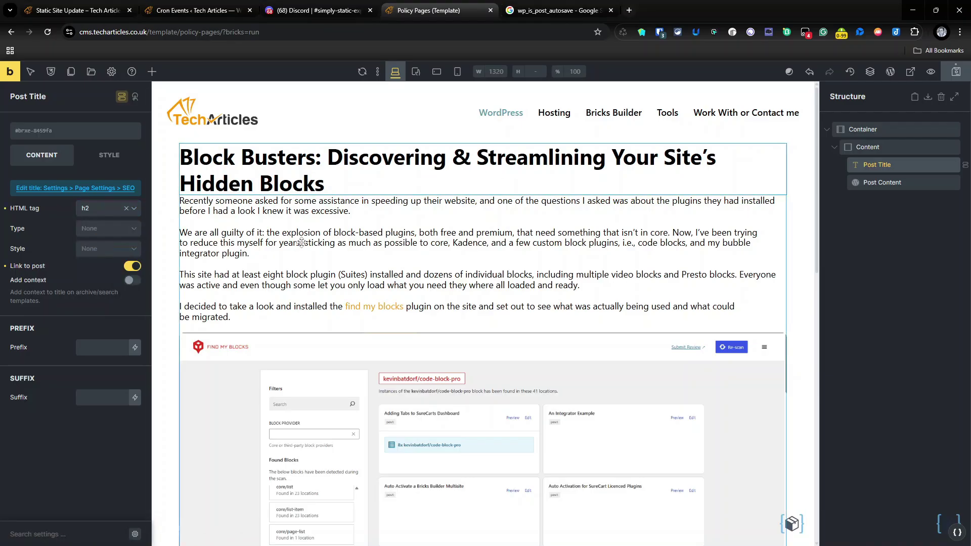
key("ctrl+s")
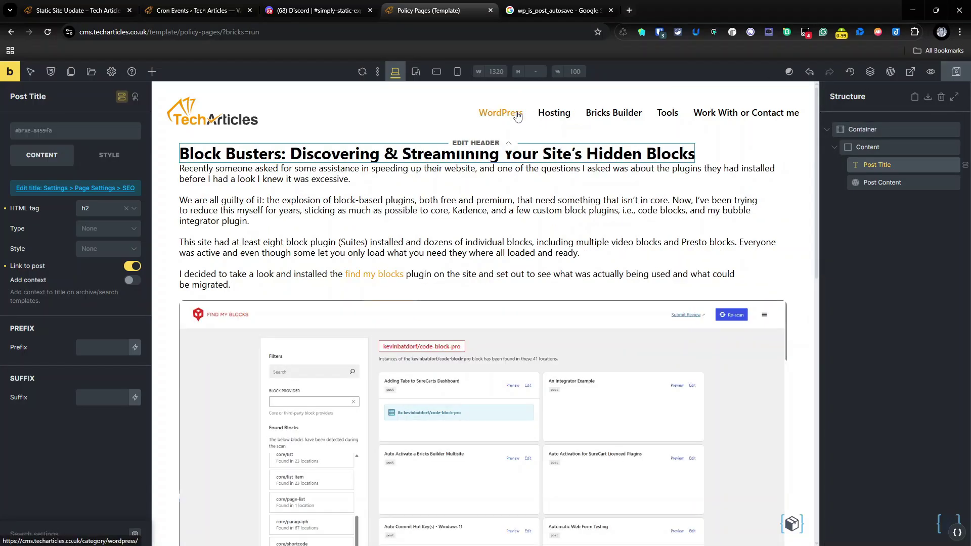
Refresh the Cron Events list and check the next run of the ss_export_notify_cron hook.
left_click(192, 10)
left_click(47, 32)
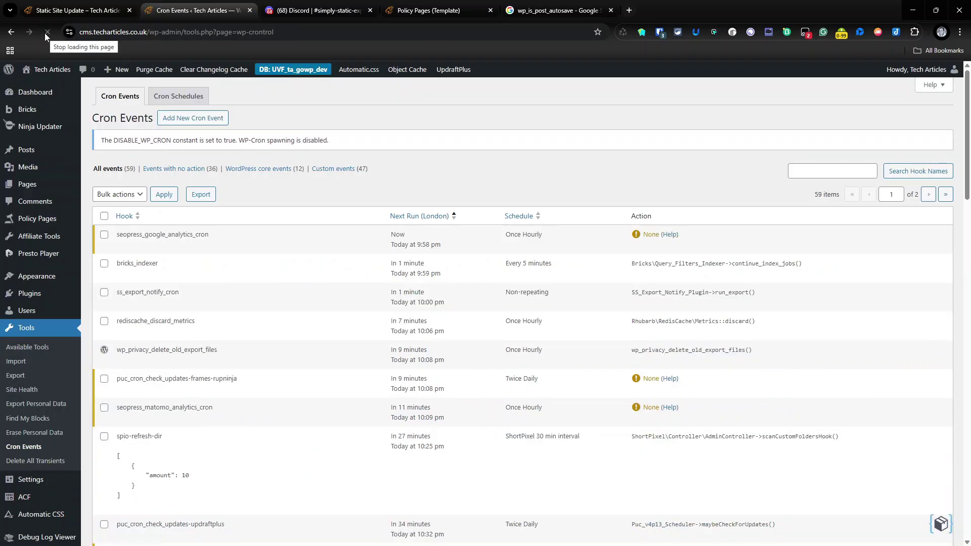
left_click_drag(116, 292, 184, 297)
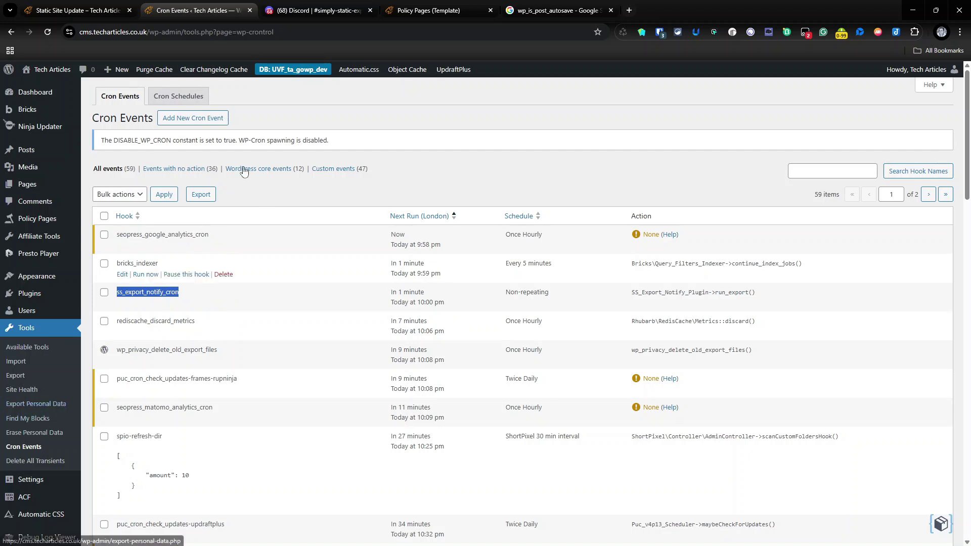
left_click(428, 10)
left_click(206, 4)
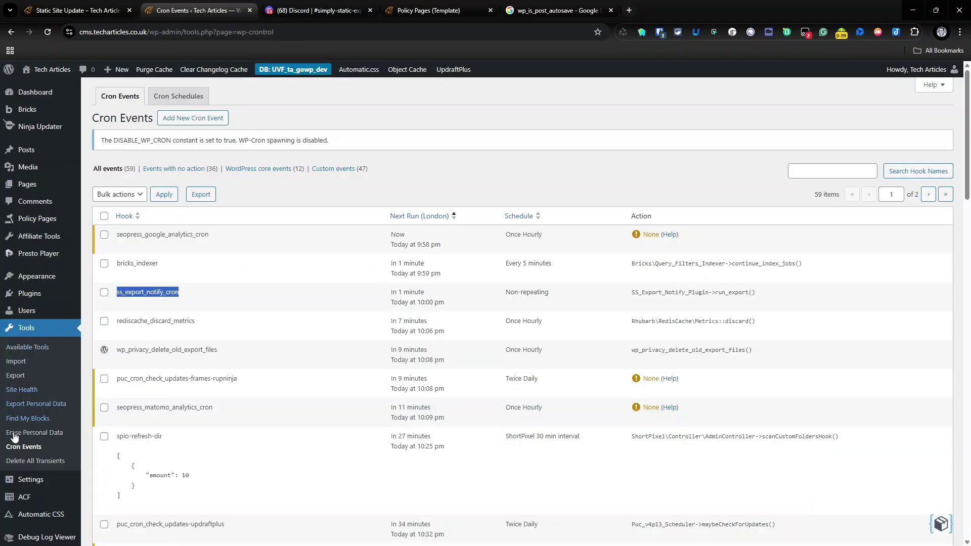
Open the debug log from Simply Static's Export/Notify settings and read the scheduled export entry.
scroll(15, 440, "down", 4)
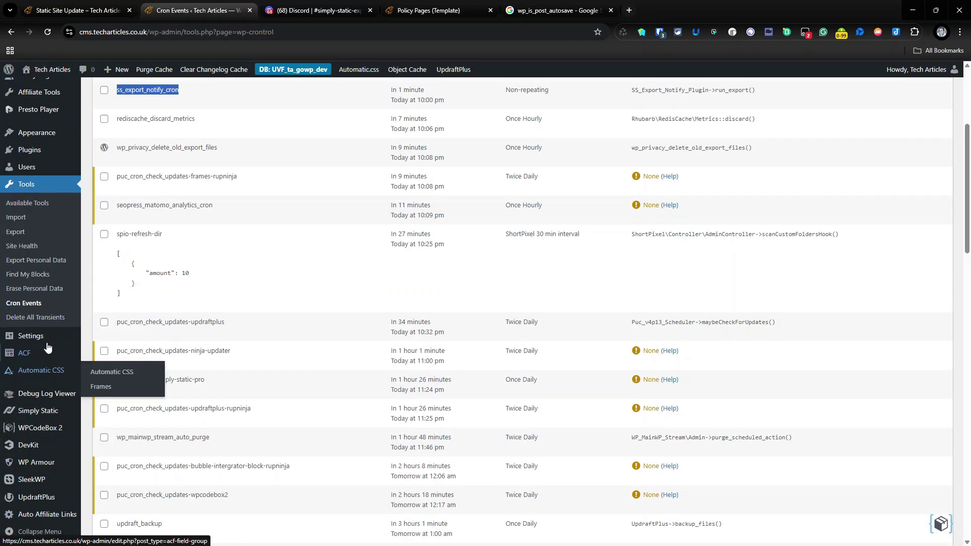
mouse_move(37, 410)
left_click(108, 483)
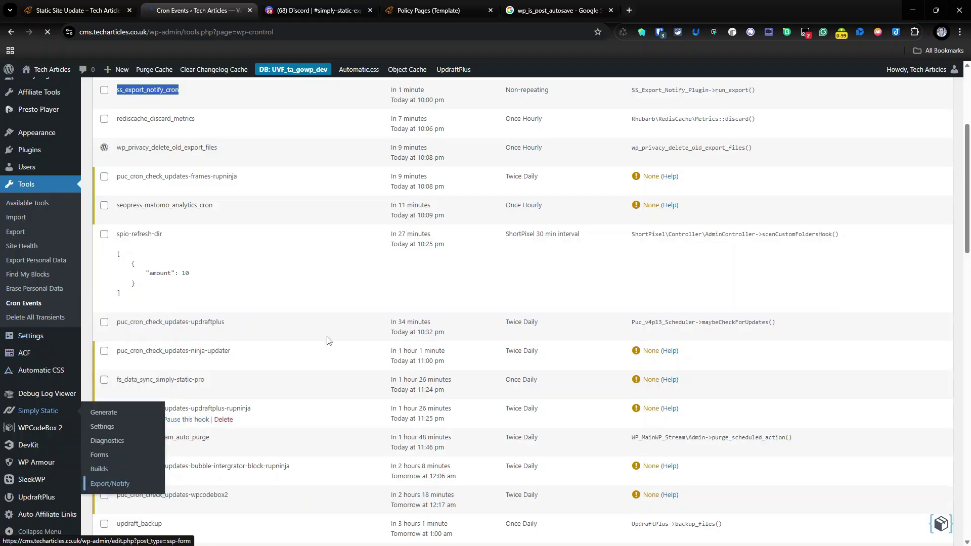
scroll(263, 288, "down", 5)
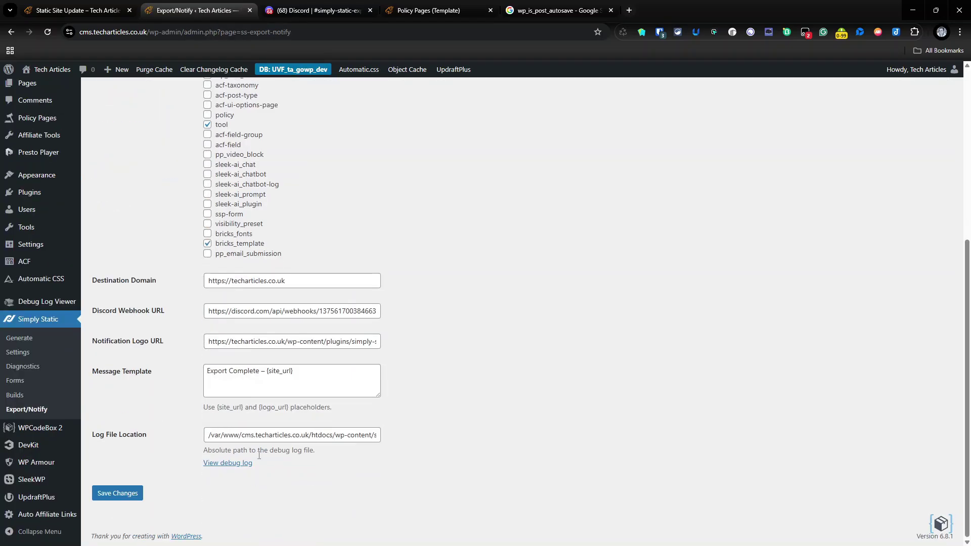
left_click(232, 465)
left_click_drag(36, 72, 229, 84)
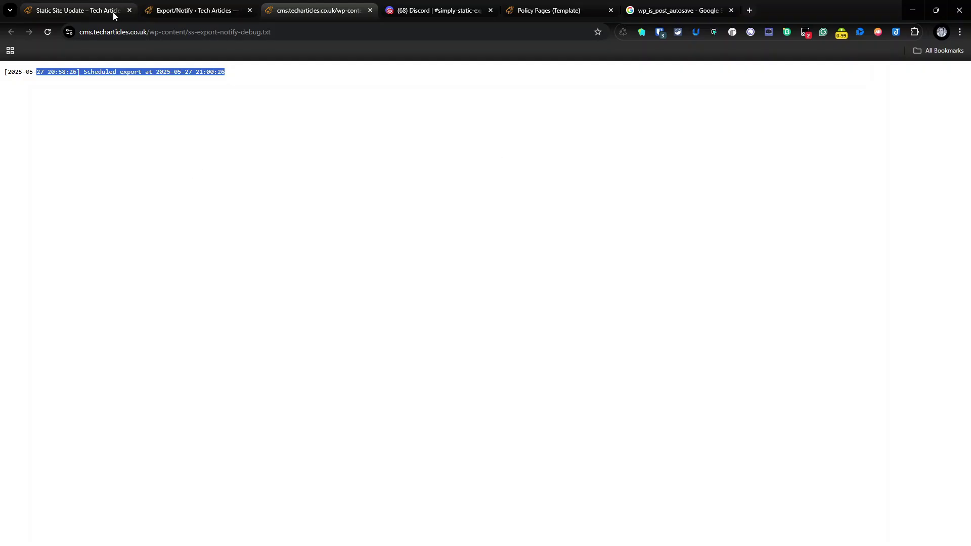
mouse_move(114, 12)
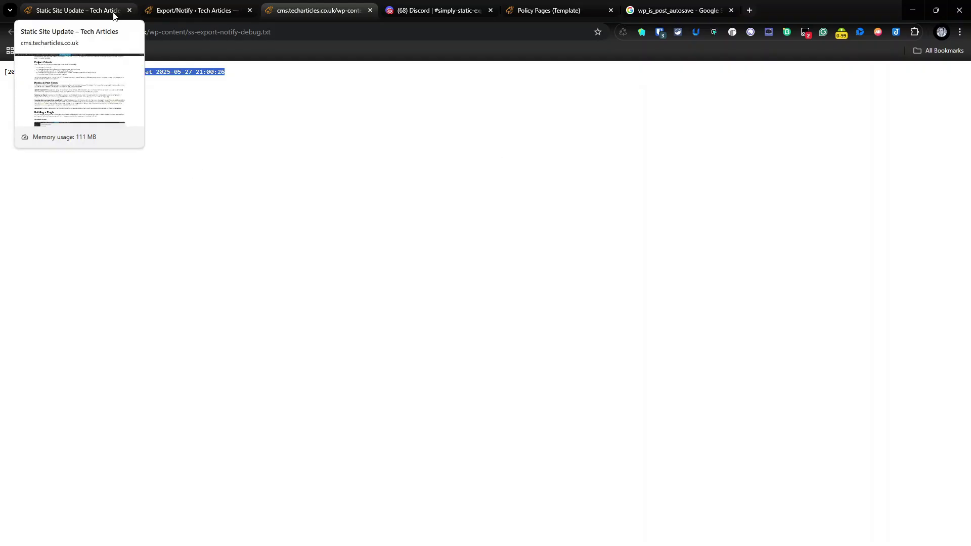
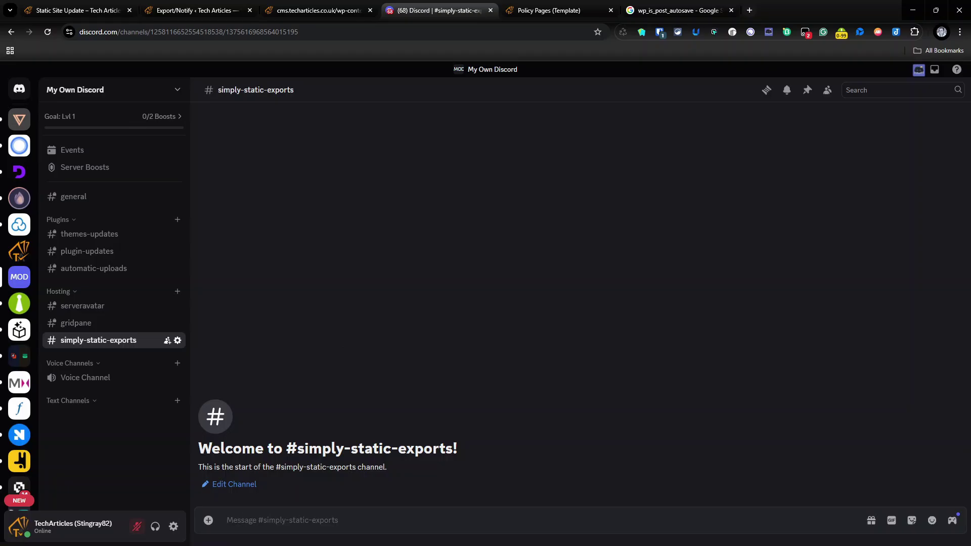
Reload the export debug log to check for new entries, and return to the Export & Notify settings.
left_click(218, 10)
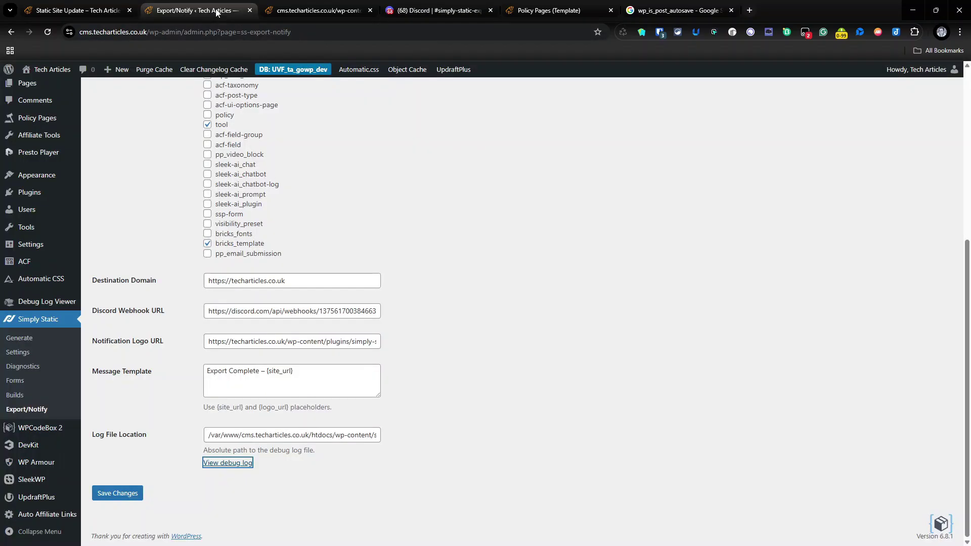
left_click(297, 8)
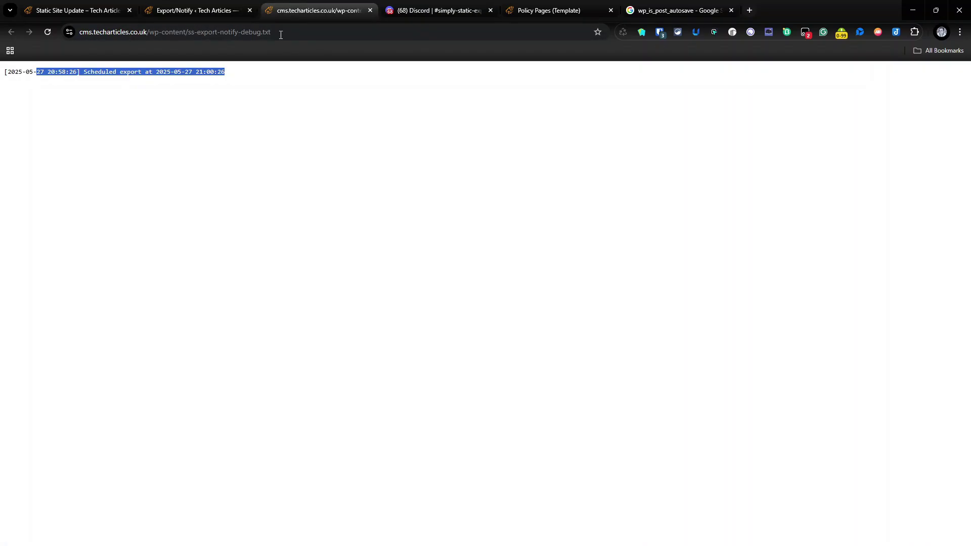
left_click(43, 33)
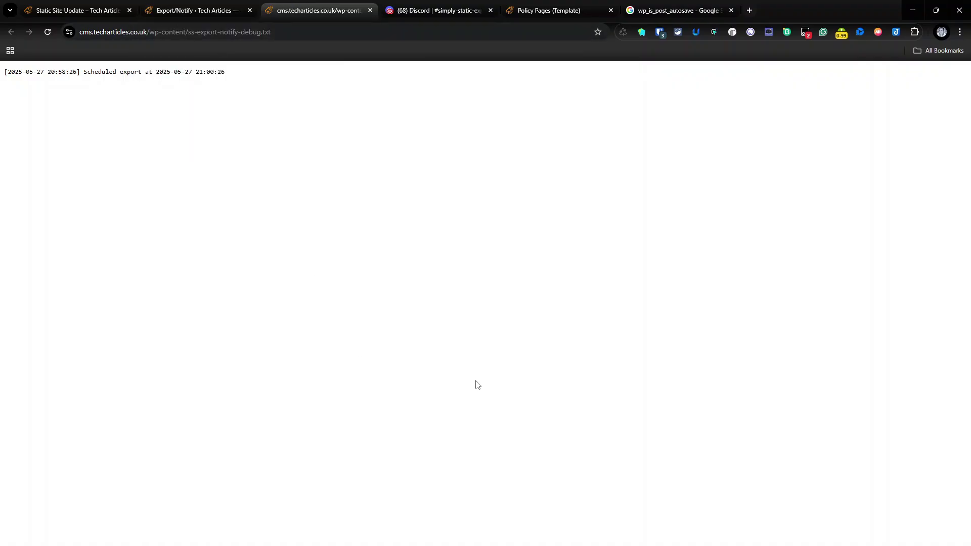
left_click(192, 10)
scroll(298, 262, "up", 5)
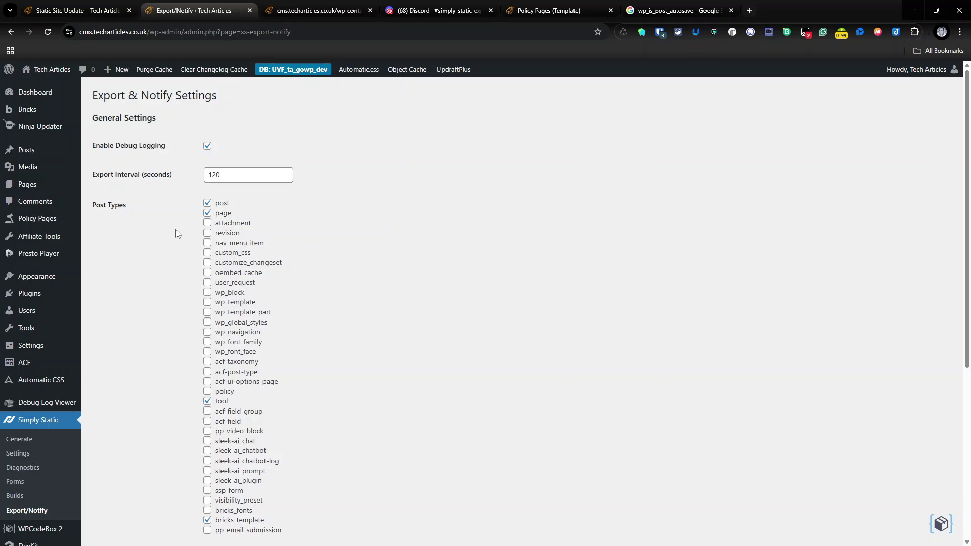
Review the selected post types and the Notification Logo URL in the export settings, and check the simply-static-exports channel in Discord.
scroll(254, 263, "down", 2)
scroll(253, 263, "up", 2)
left_click(208, 213)
scroll(212, 424, "down", 1)
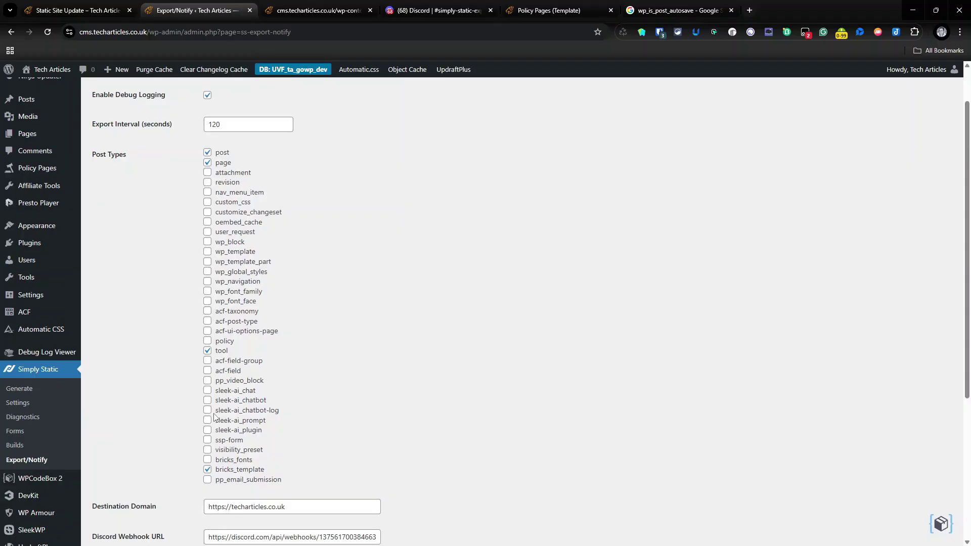
scroll(332, 427, "down", 3)
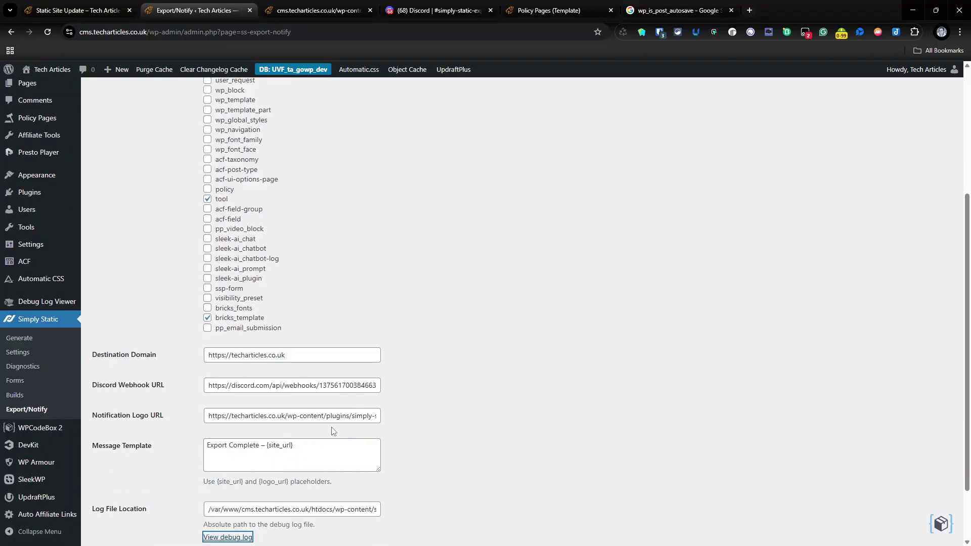
scroll(331, 427, "down", 1)
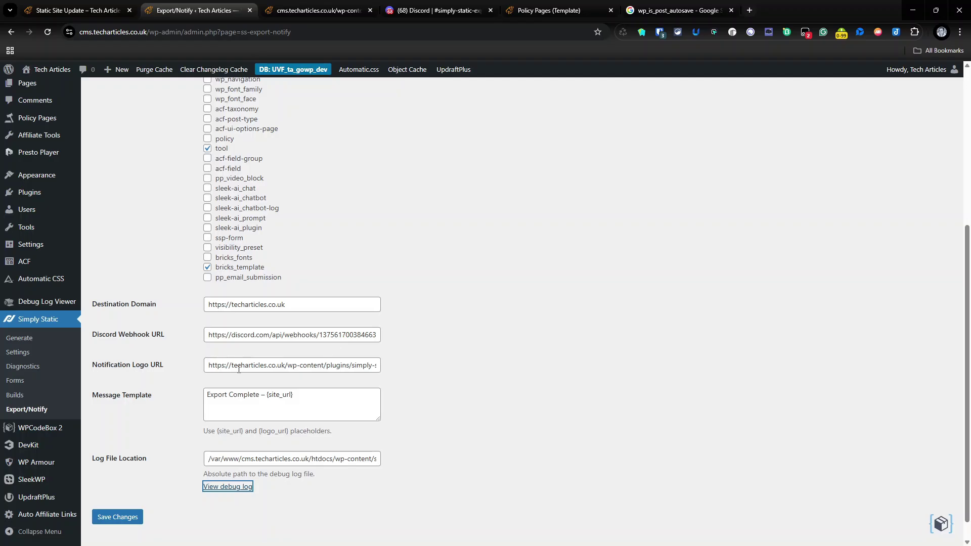
left_click_drag(229, 365, 388, 376)
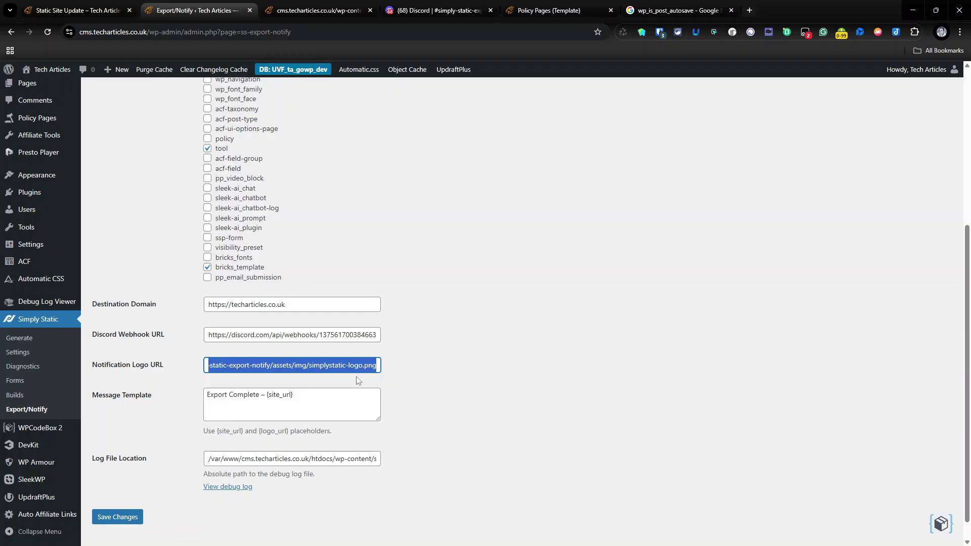
left_click(435, 11)
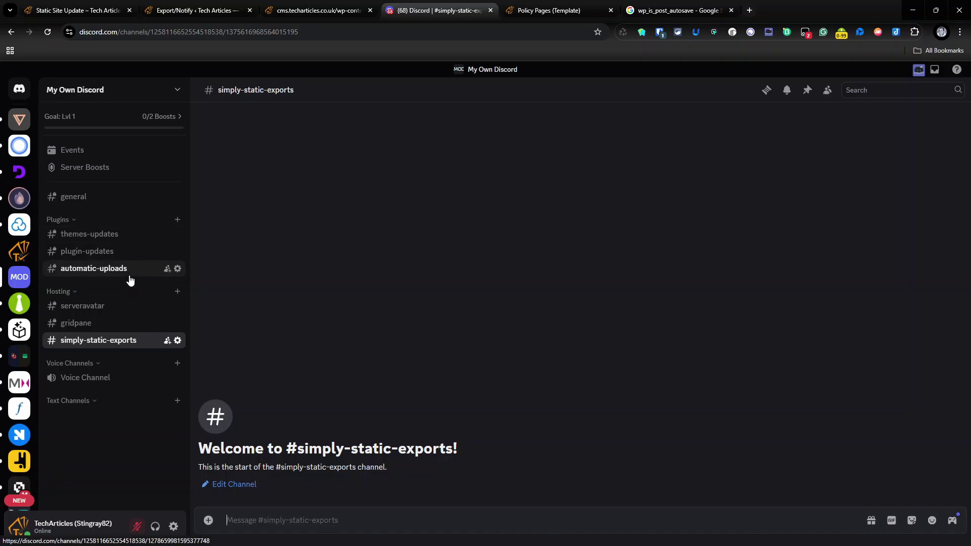
Read the Static Site Update post's admin screen and Discord notification sections, and highlight the ss_completed hook under Hooks & Post Types.
left_click(98, 19)
scroll(376, 326, "down", 10)
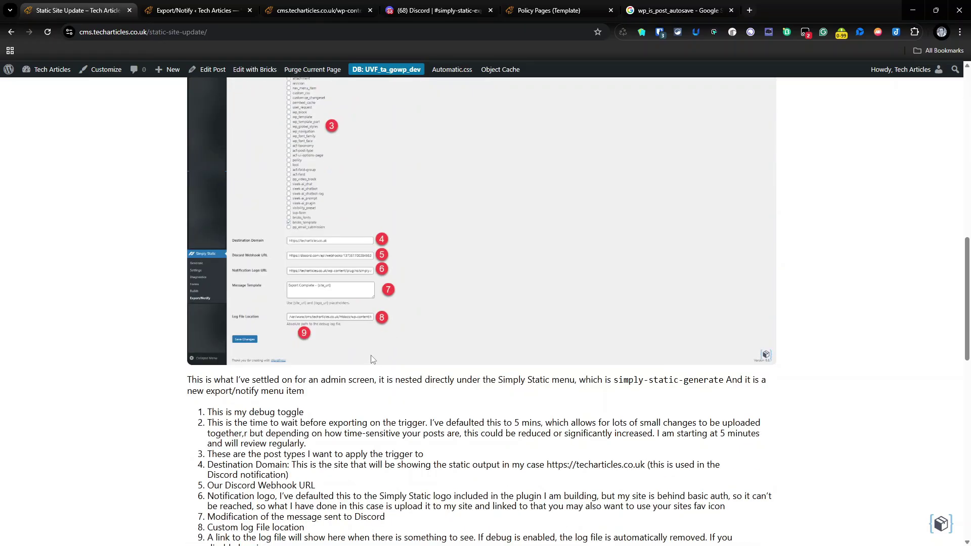
scroll(371, 360, "down", 5)
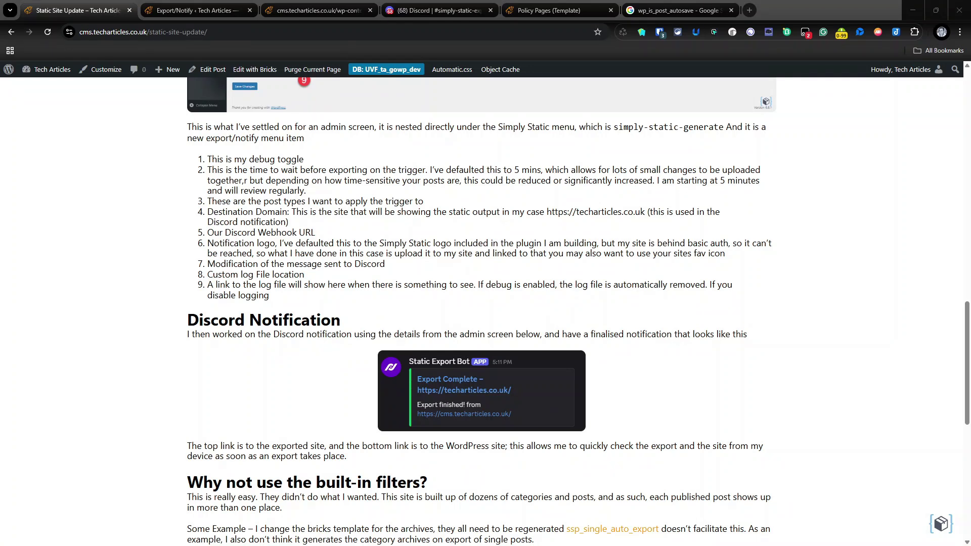
scroll(79, 308, "down", 3)
scroll(518, 283, "up", 9)
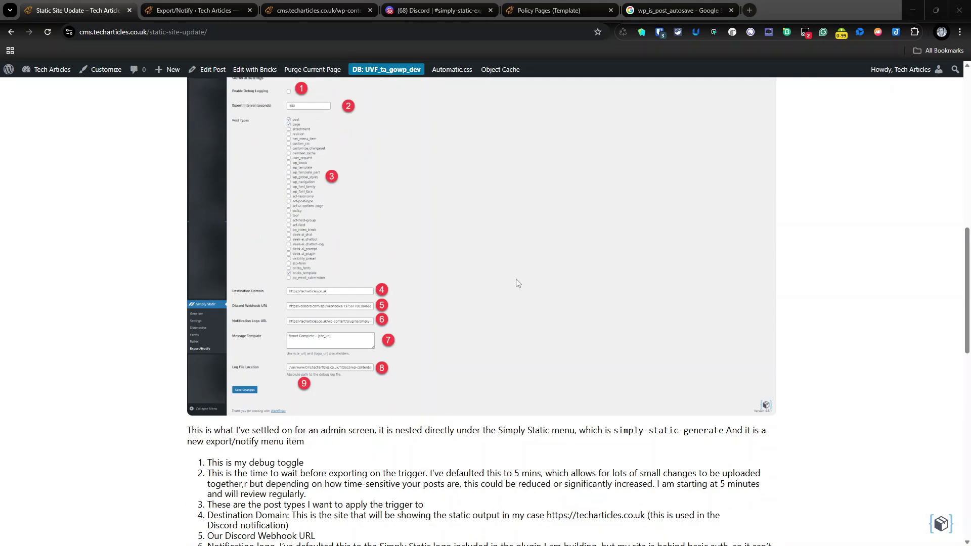
scroll(518, 283, "up", 6)
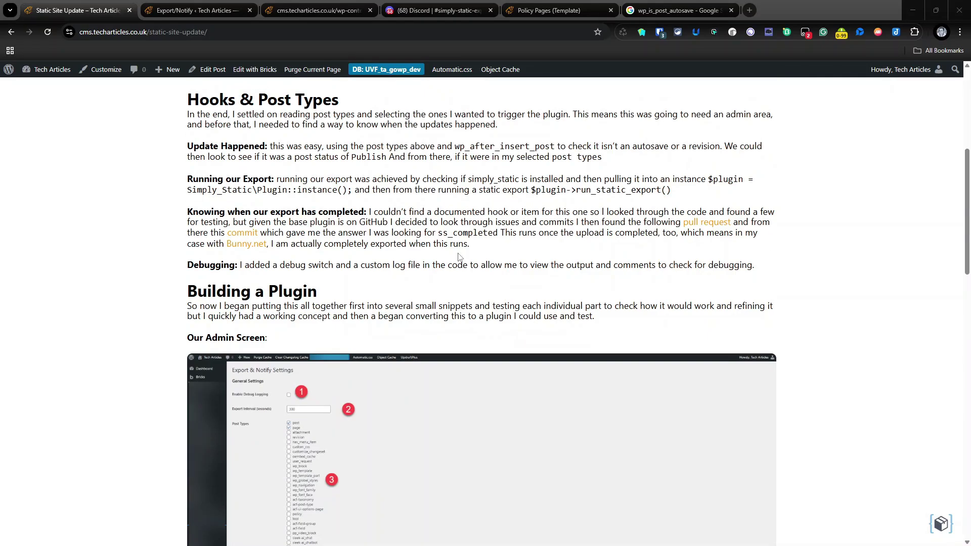
left_click_drag(435, 233, 498, 233)
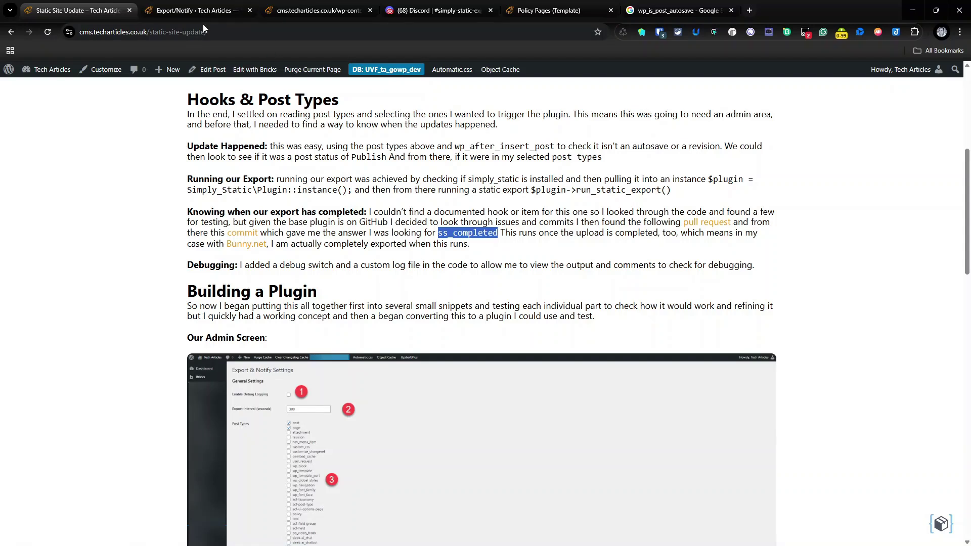
Reload the export debug log and read its newest entries.
left_click(314, 10)
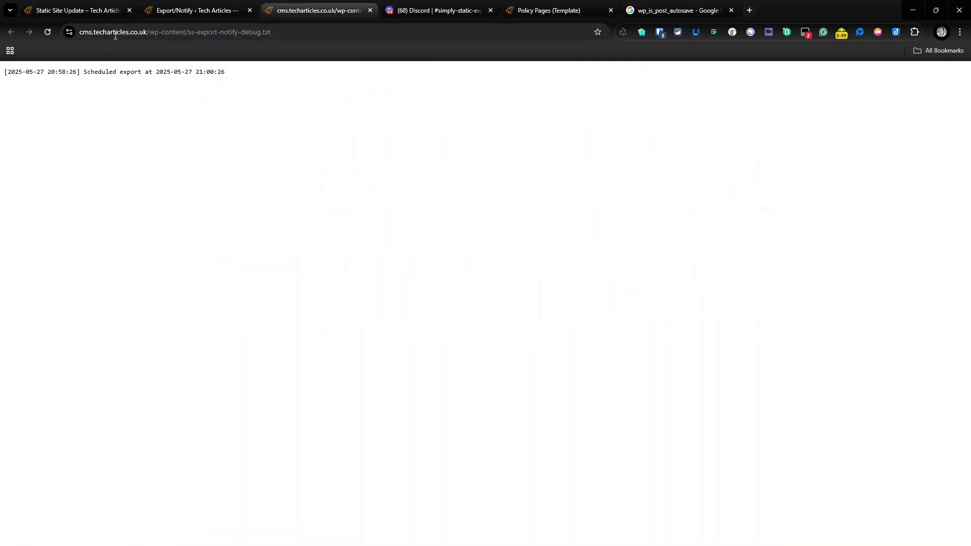
left_click(48, 32)
mouse_move(80, 79)
left_mouse_down()
mouse_move(159, 80)
mouse_move(87, 92)
left_mouse_up()
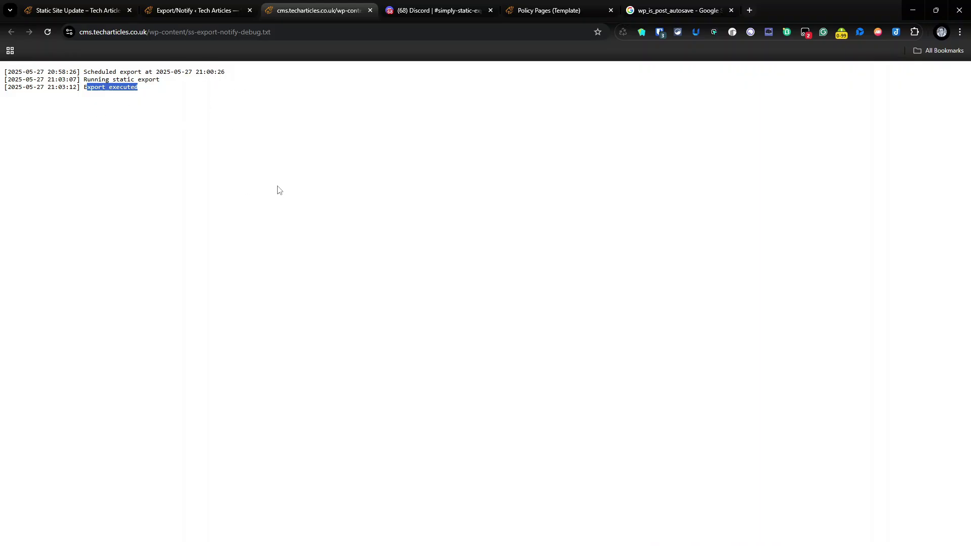
Reread the Project Criteria list in the Static Site Update post.
left_click(81, 7)
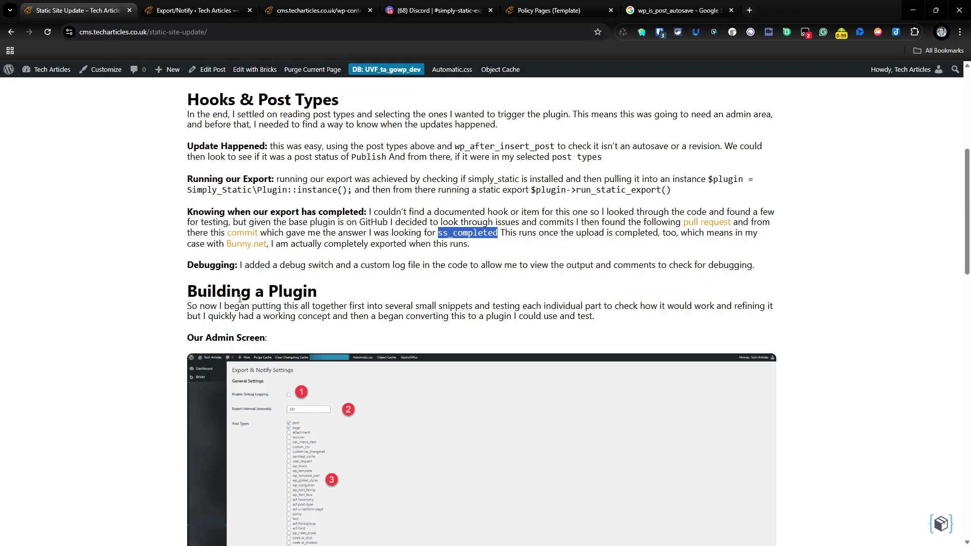
scroll(185, 138, "up", 5)
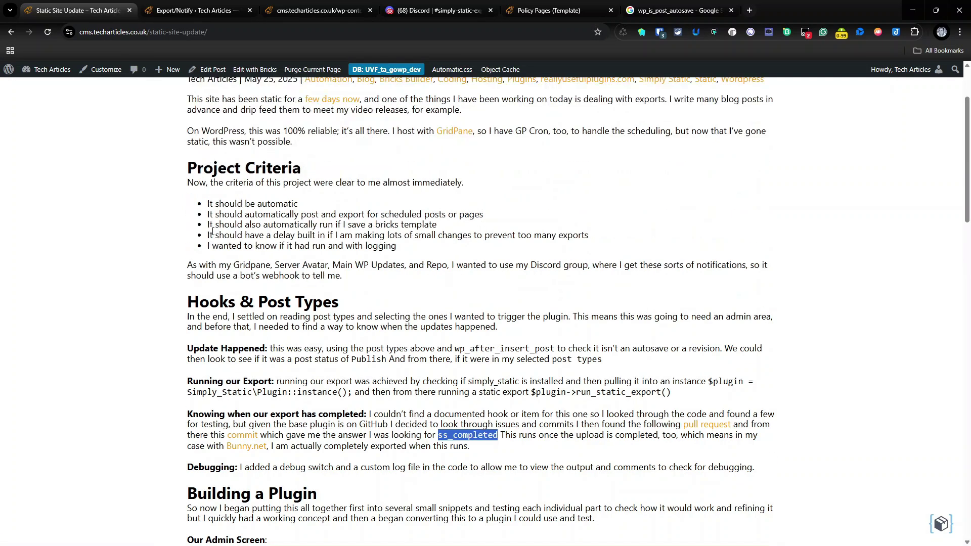
scroll(279, 292, "down", 1)
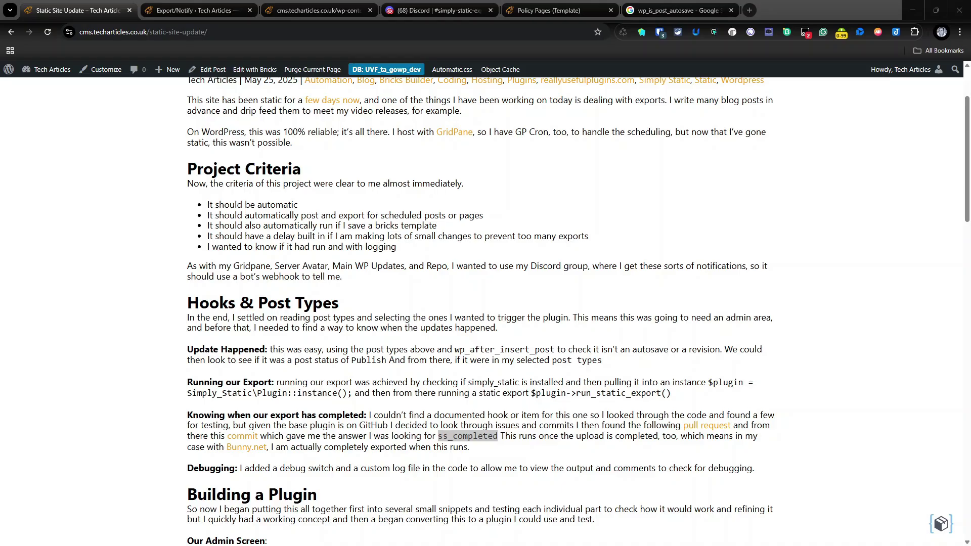
Check the Log File Location in the Export/Notify settings against the open debug log file.
left_click(180, 11)
left_click_drag(243, 458, 391, 461)
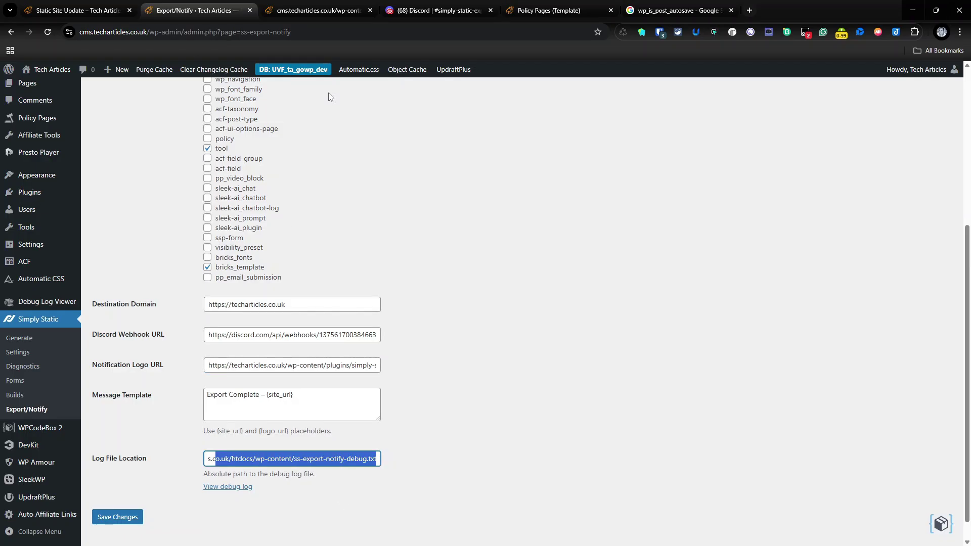
left_click(324, 11)
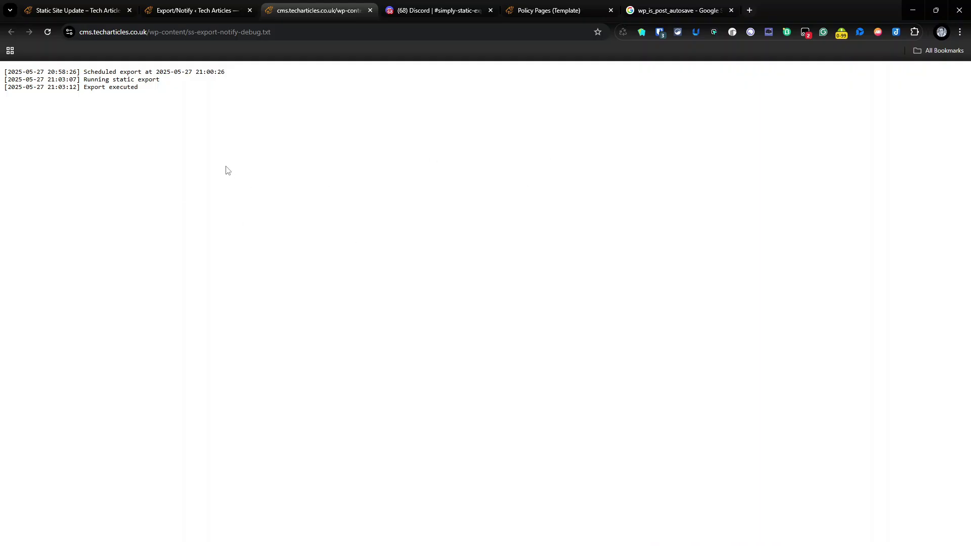
left_click(215, 10)
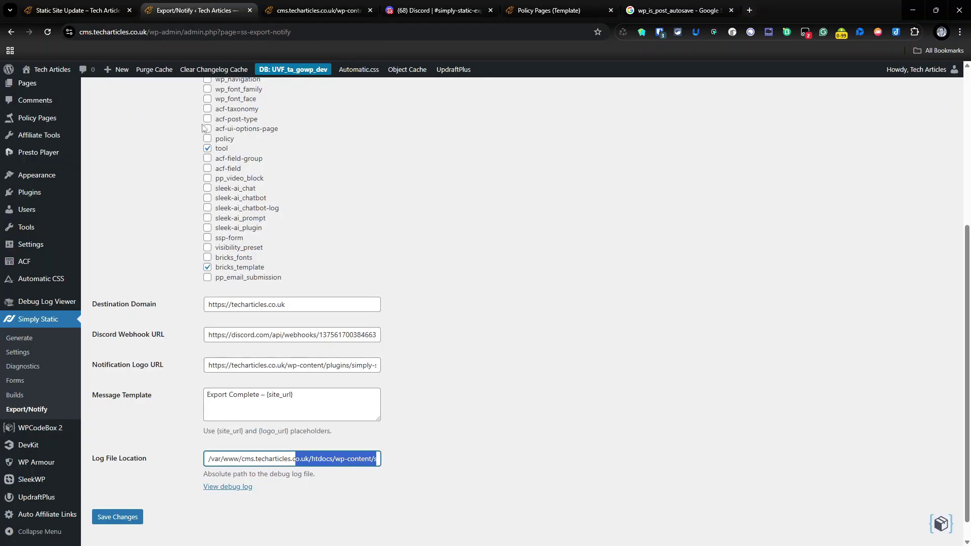
scroll(252, 221, "down", 1)
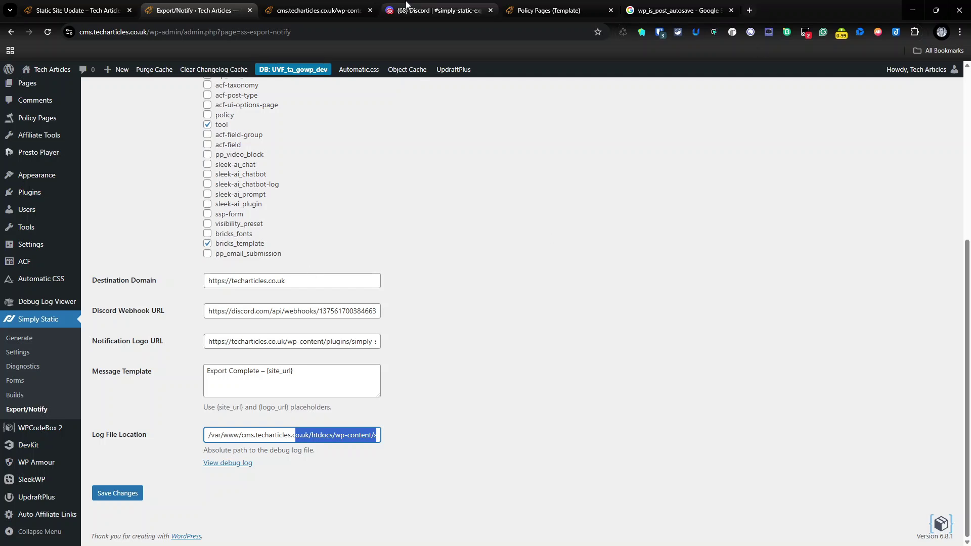
left_click(310, 11)
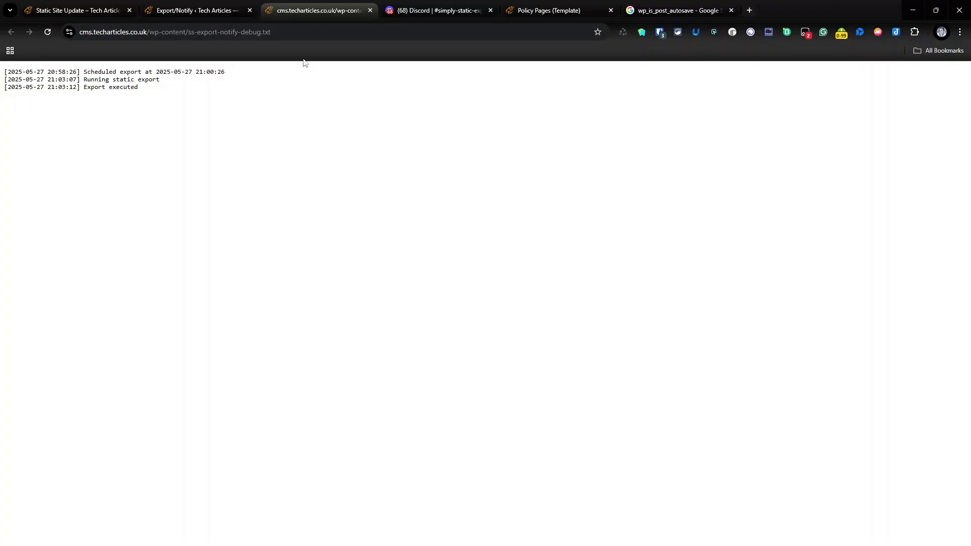
Open Simply Static's Generate page and check the export's progress in the Activity Log.
left_click(109, 7)
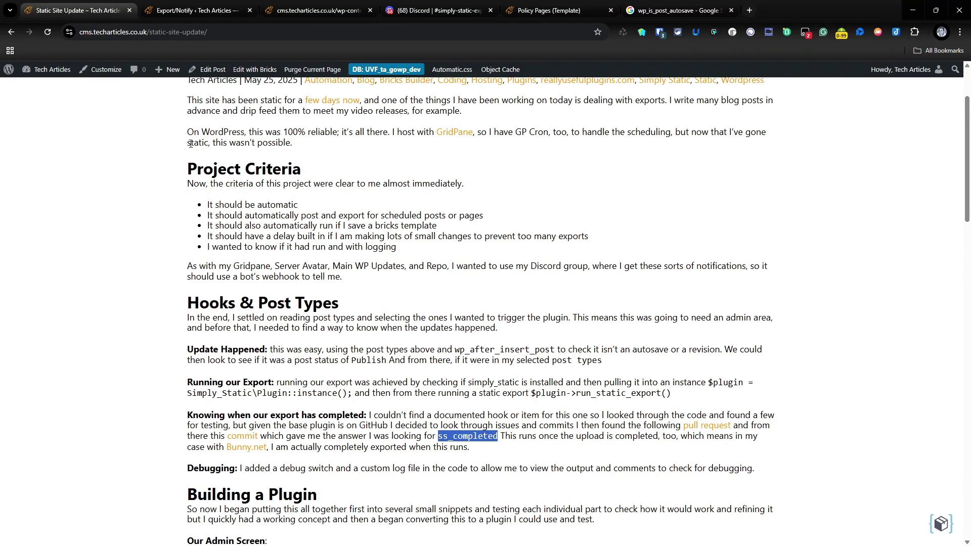
left_click(203, 4)
left_click(43, 318)
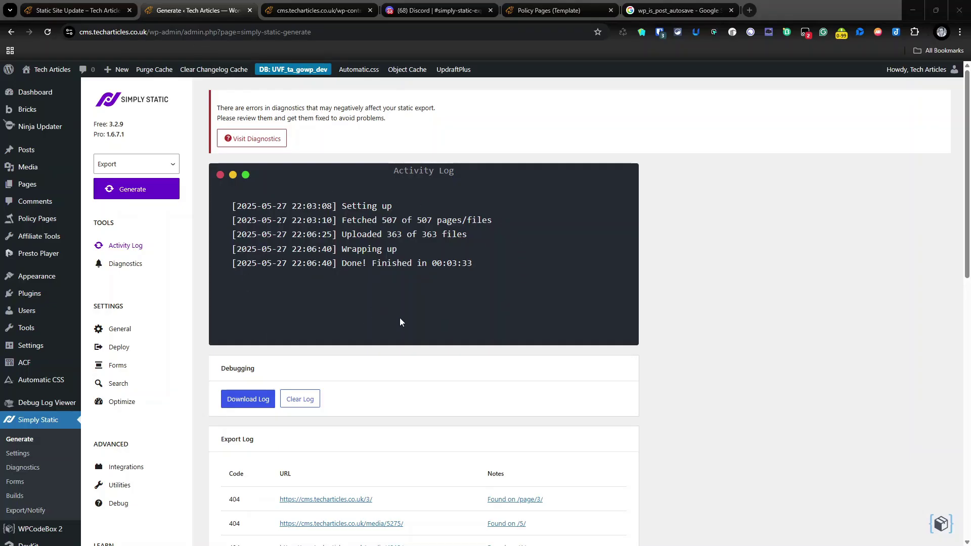
Inspect the Static Export Bot notification in the simply-static-exports Discord channel and visit its link to the exported site.
left_click(407, 11)
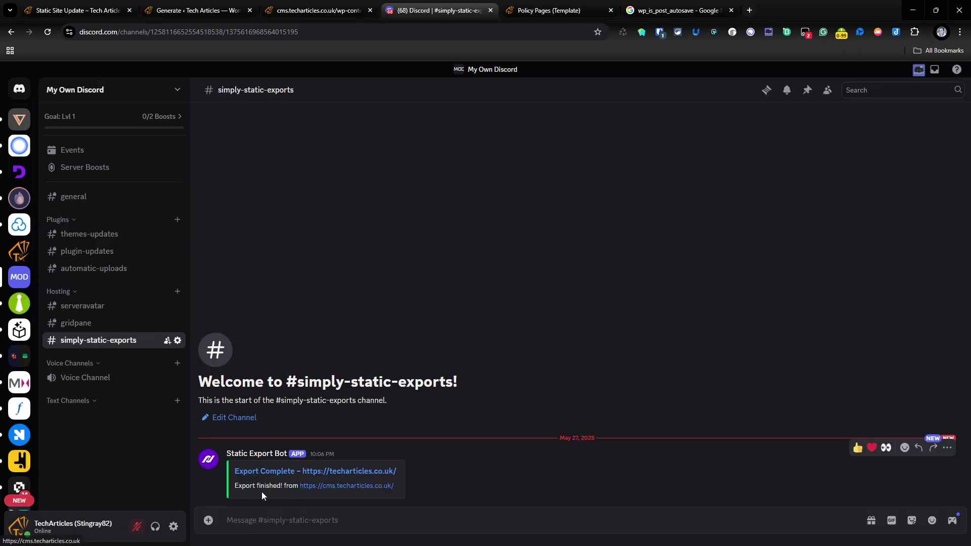
left_click_drag(263, 489, 399, 487)
left_click(398, 490)
left_click(282, 472)
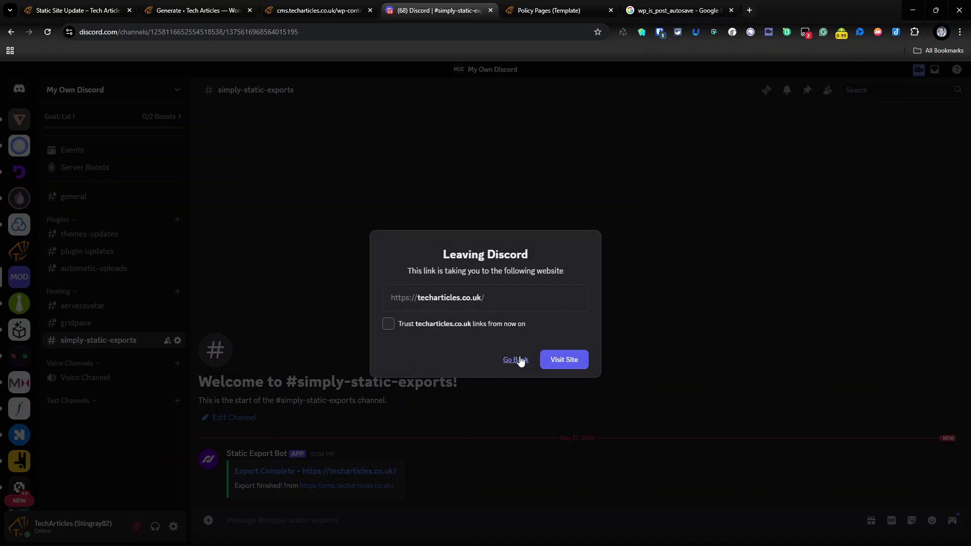
left_click(563, 358)
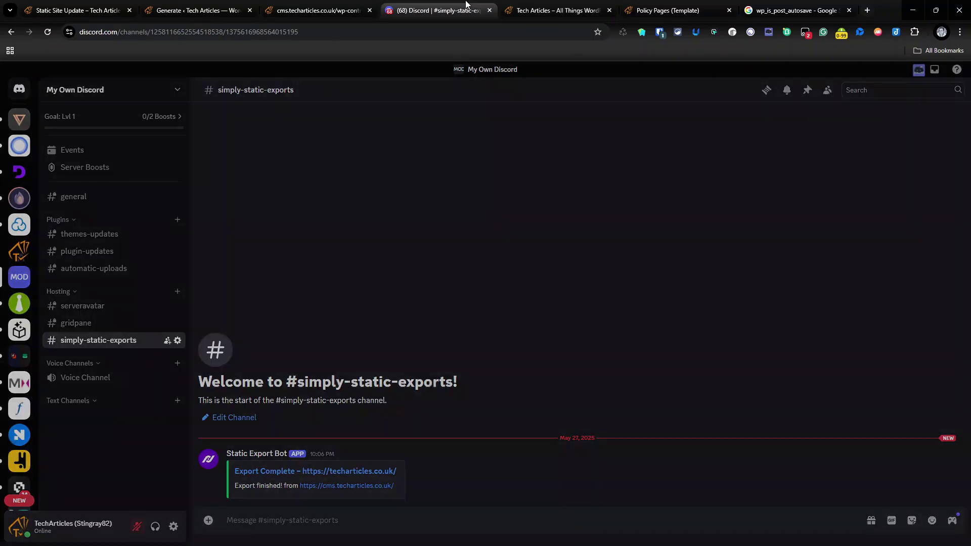
Move the Discord channel into its own browser window and place it side by side with the Tech Articles window.
left_click(436, 10)
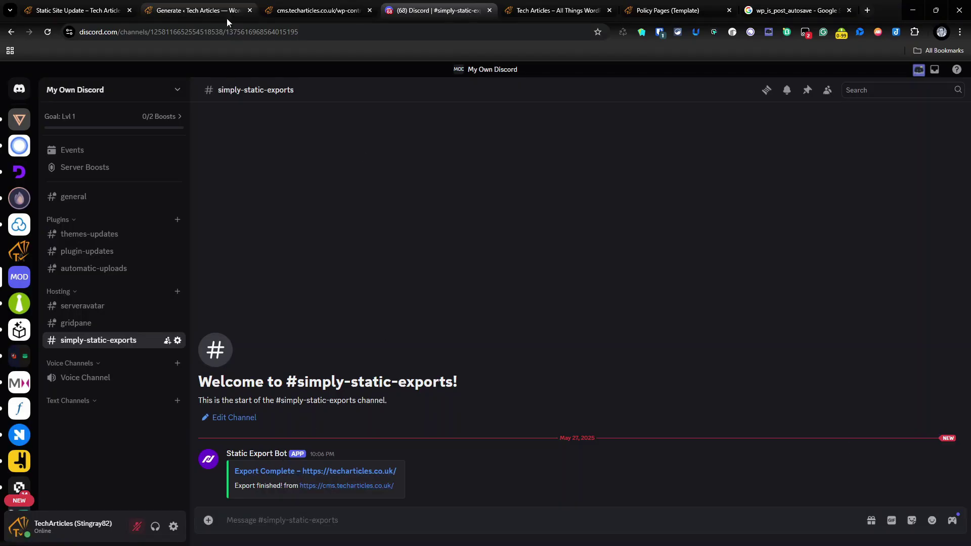
left_click_drag(445, 11, 949, 130)
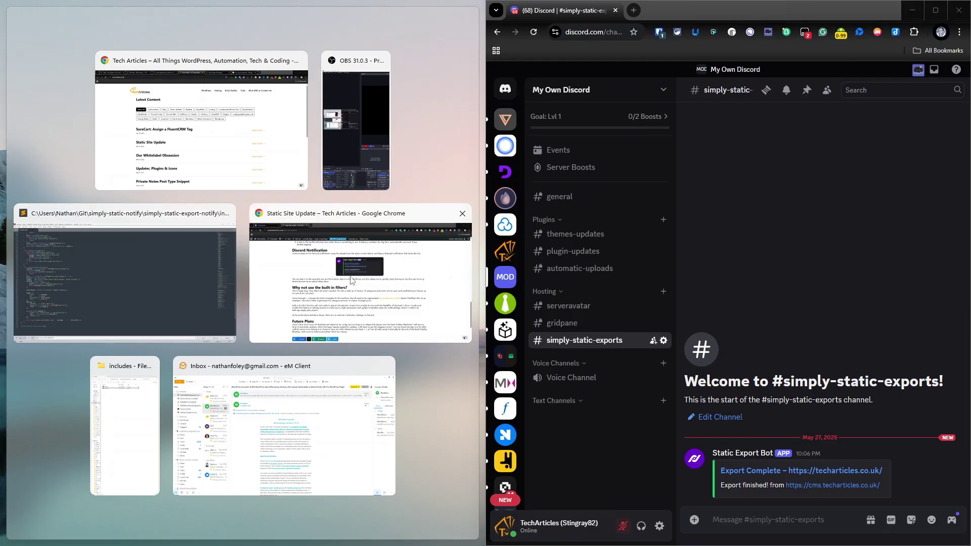
left_click(248, 160)
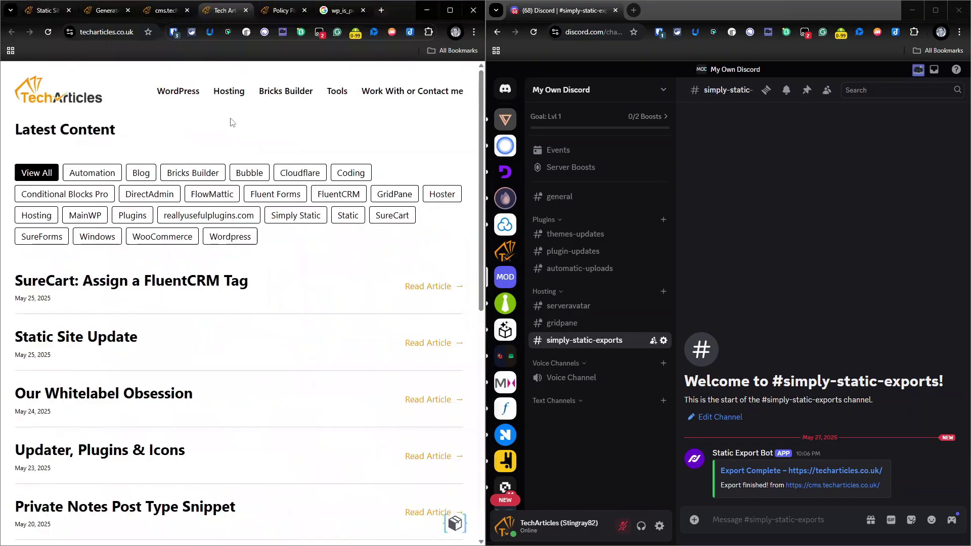
Open the Export/Notify settings and compare the Destination Domain, Notification Logo URL and Message Template with the Discord notification.
left_click(106, 10)
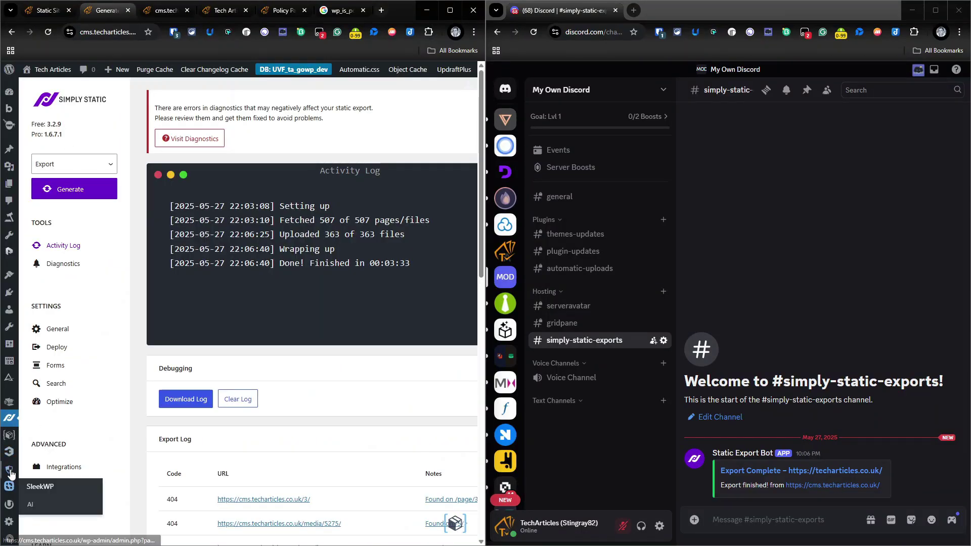
mouse_move(10, 418)
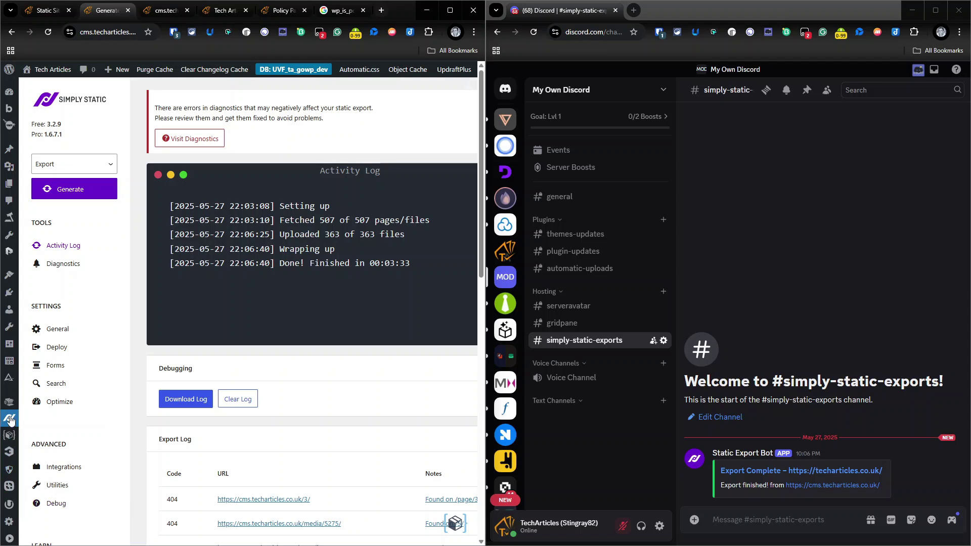
left_click(69, 507)
scroll(270, 283, "down", 5)
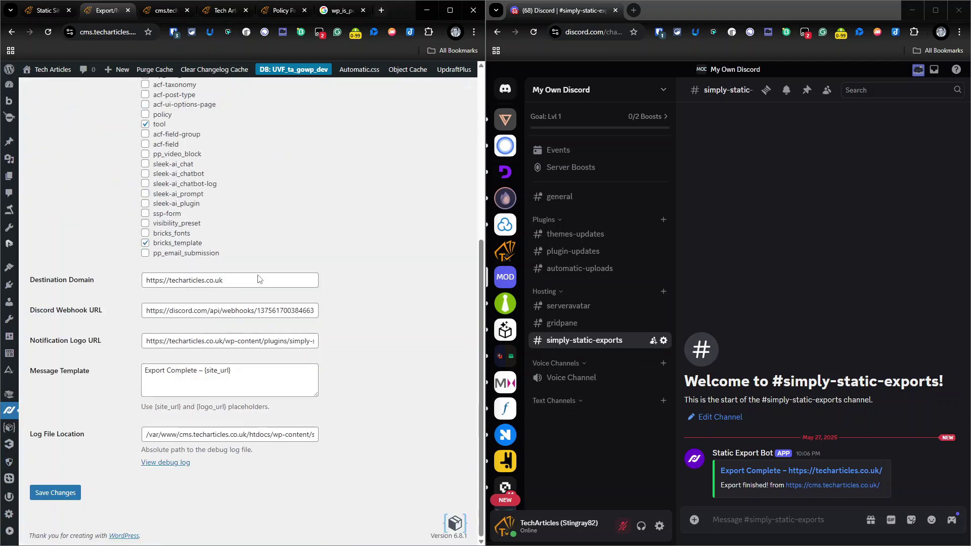
left_click_drag(145, 280, 225, 280)
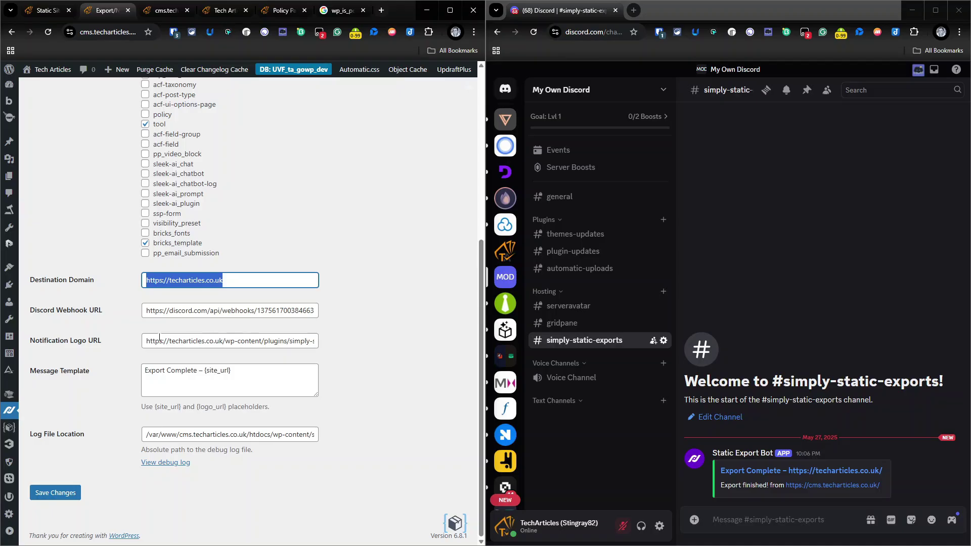
left_click_drag(154, 341, 226, 347)
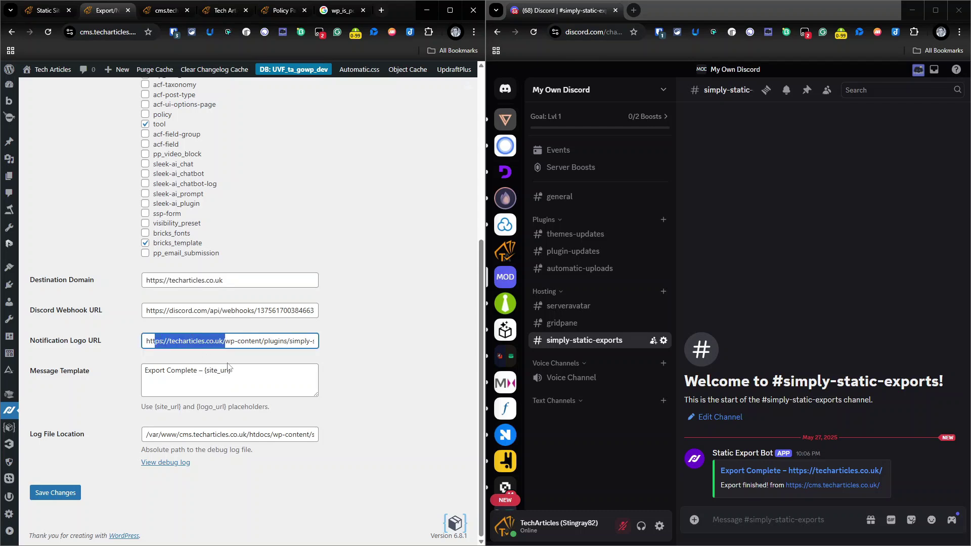
left_click(395, 417)
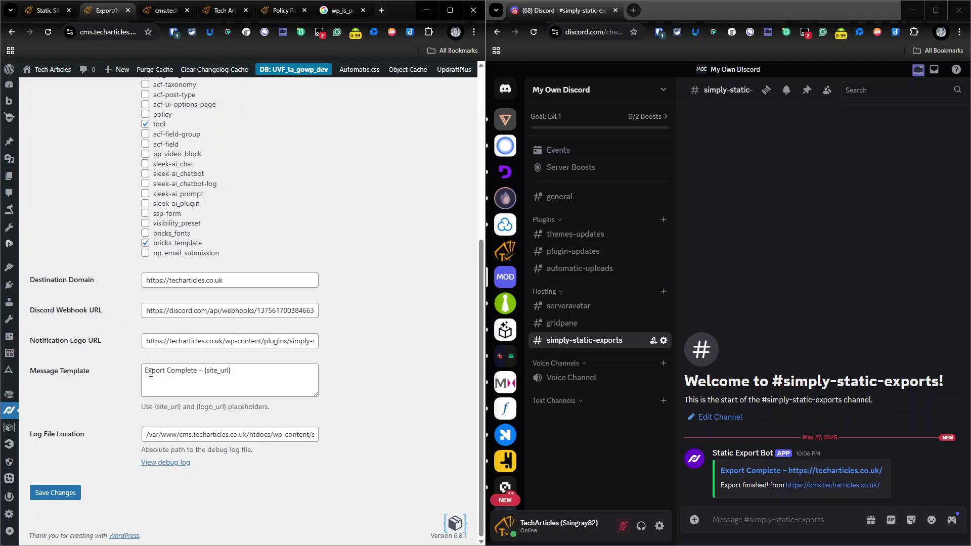
left_click_drag(151, 372, 232, 371)
left_click(285, 377)
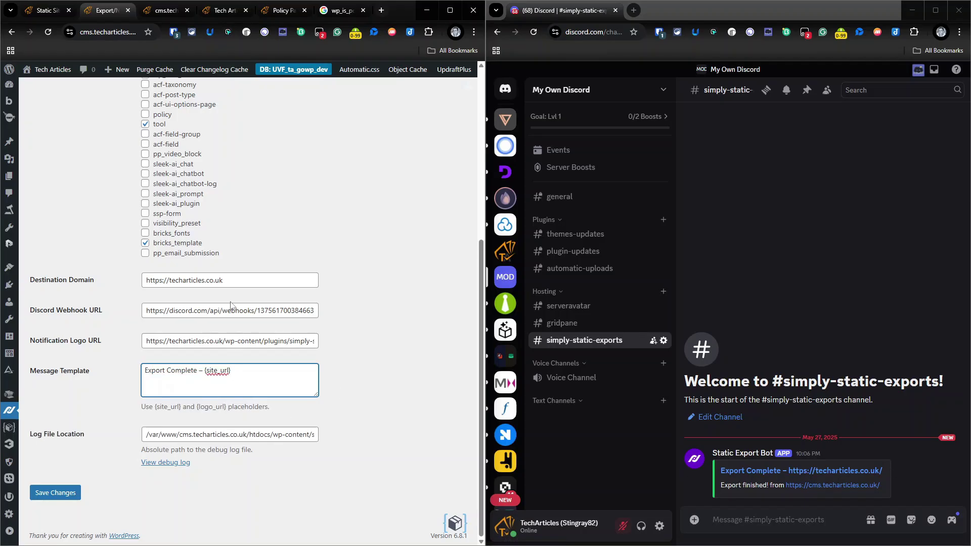
Compare the Destination Domain and the {site_url} placeholder in the Message Template with the Discord notification, and review the Log File Location.
left_click(251, 280)
left_click_drag(231, 370, 205, 370)
left_click_drag(890, 485, 715, 490)
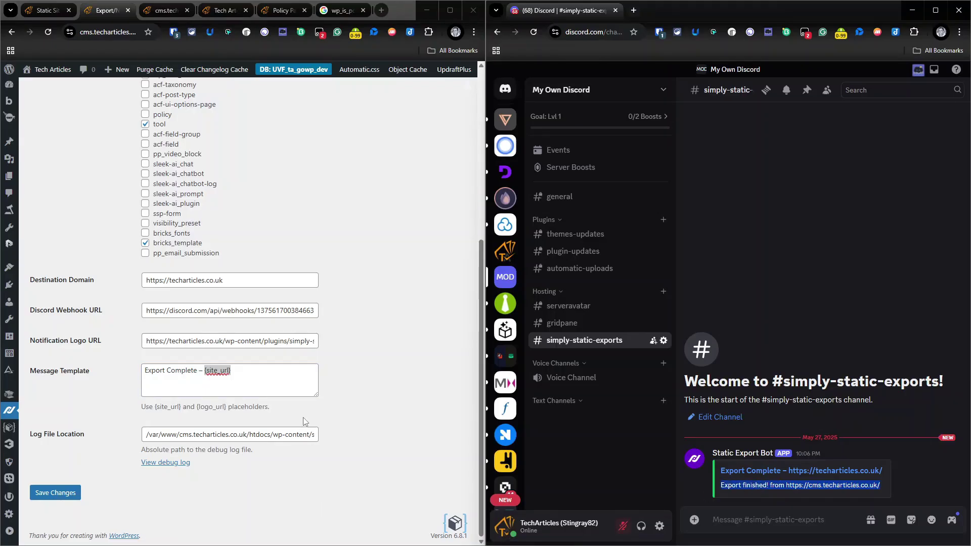
left_click(298, 389)
left_click_drag(157, 435, 298, 448)
Disable debug logging in the Export & Notify settings and save the changes.
scroll(298, 448, "up", 5)
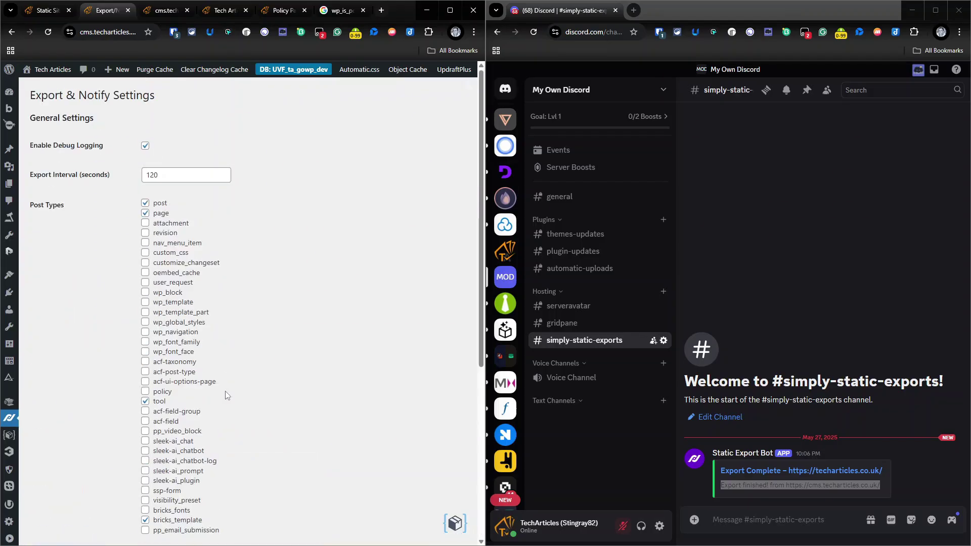
left_click(145, 148)
scroll(147, 303, "down", 6)
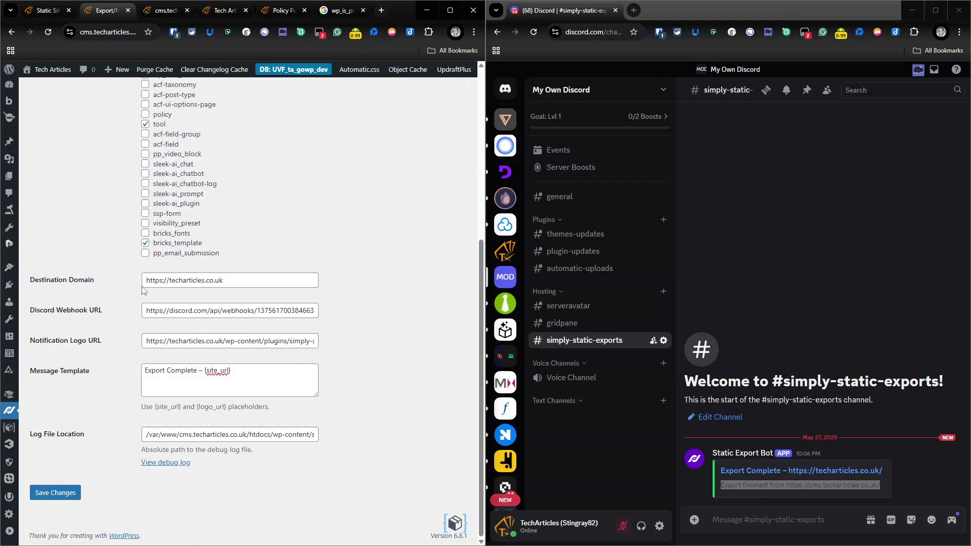
left_click(54, 498)
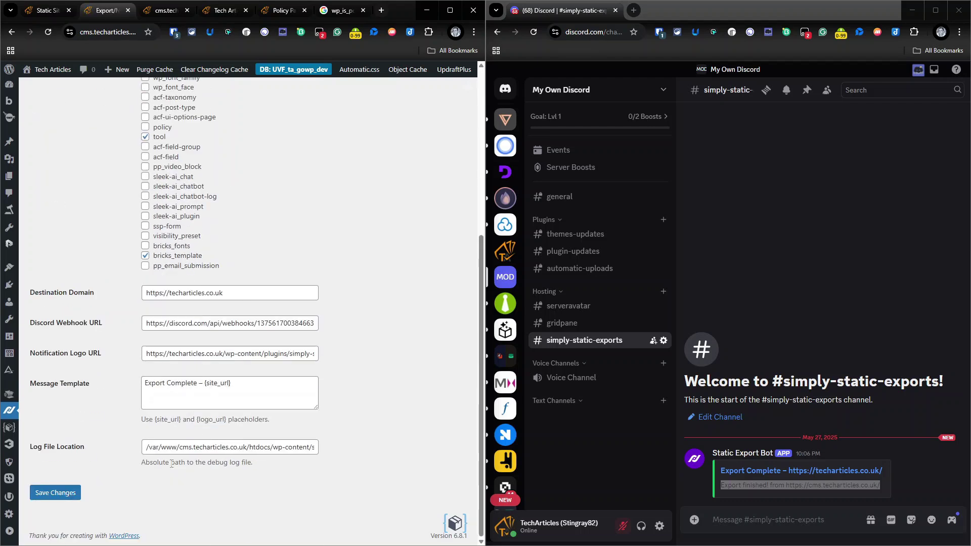
Reload the open debug log page to check whether the log is still accessible, and close that page.
left_click(165, 13)
left_click(48, 33)
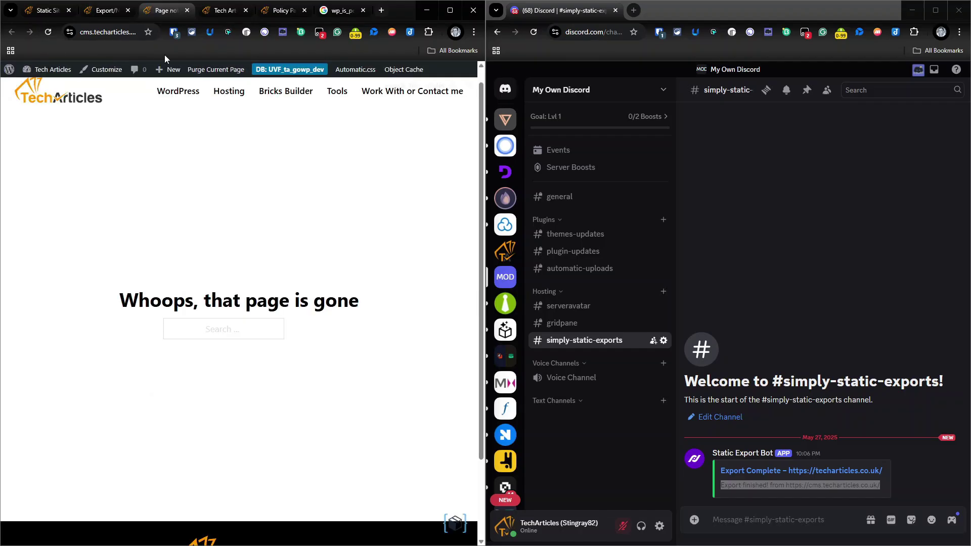
left_click(186, 10)
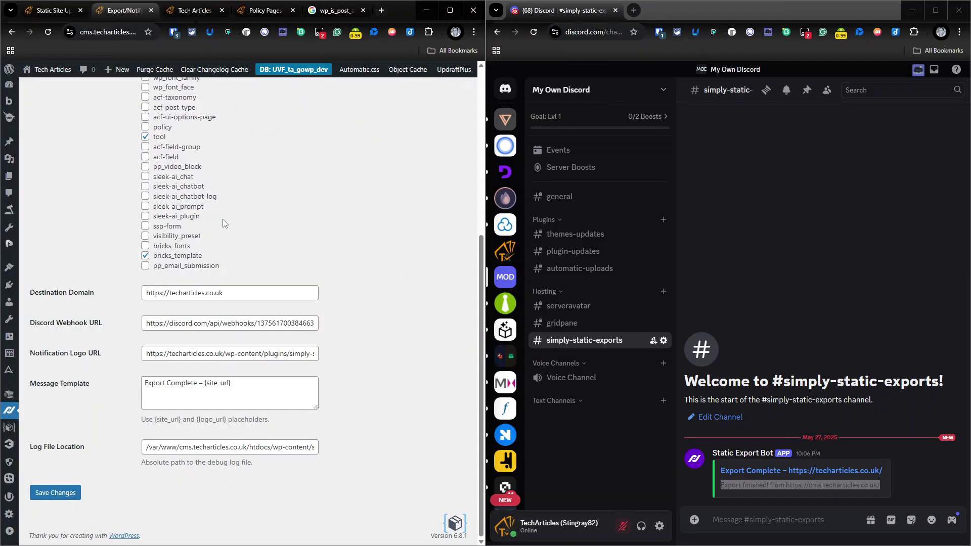
Maximize the Tech Articles window, set the Export Interval to 300 seconds and save the Export & Notify settings.
scroll(225, 249, "up", 10)
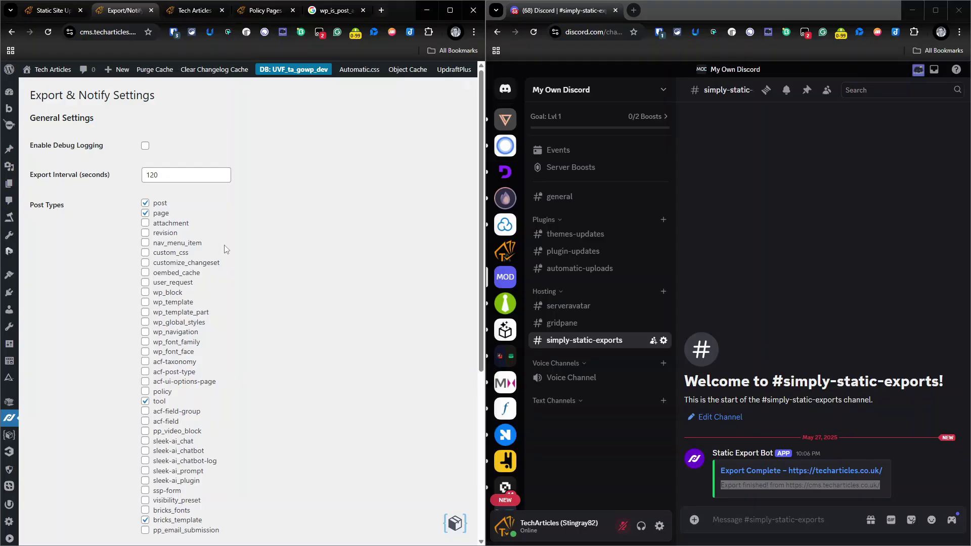
left_click(460, 11)
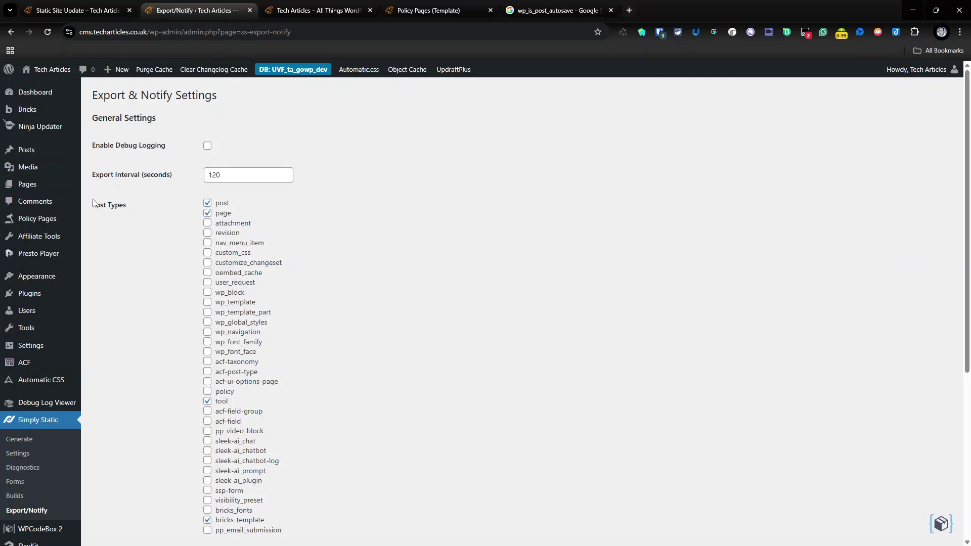
left_click(227, 175)
scroll(228, 174, "down", 1)
key("ctrl+a")
type("3000")
scroll(305, 197, "down", 5)
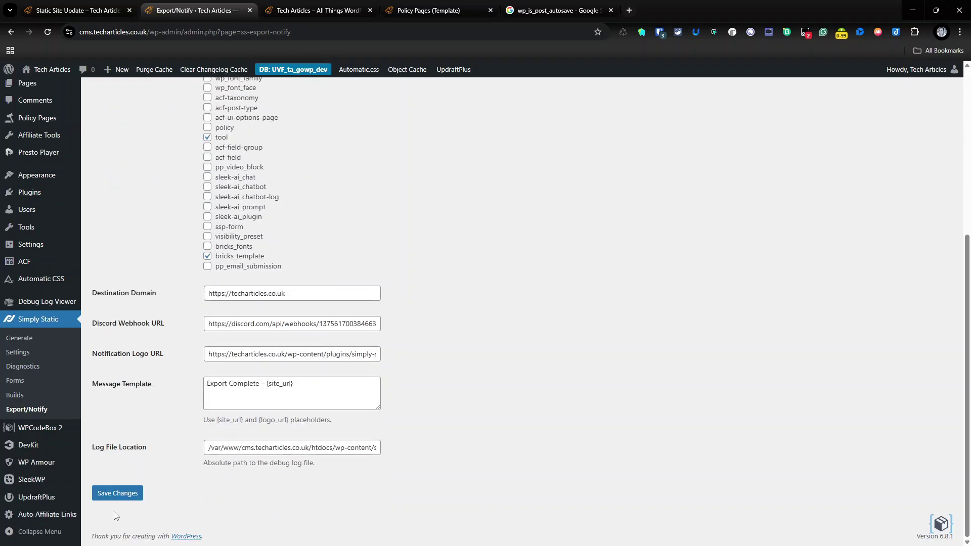
left_click(119, 495)
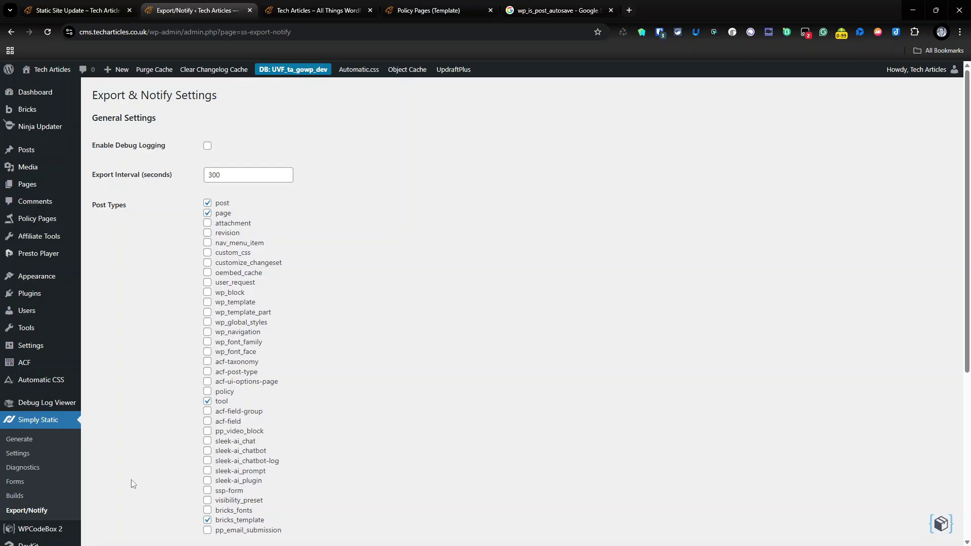
mouse_move(363, 4)
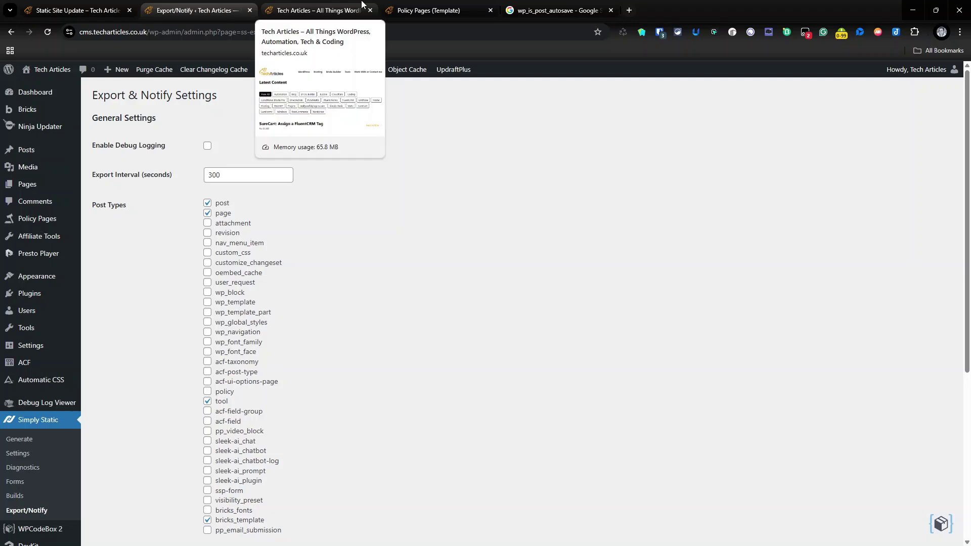